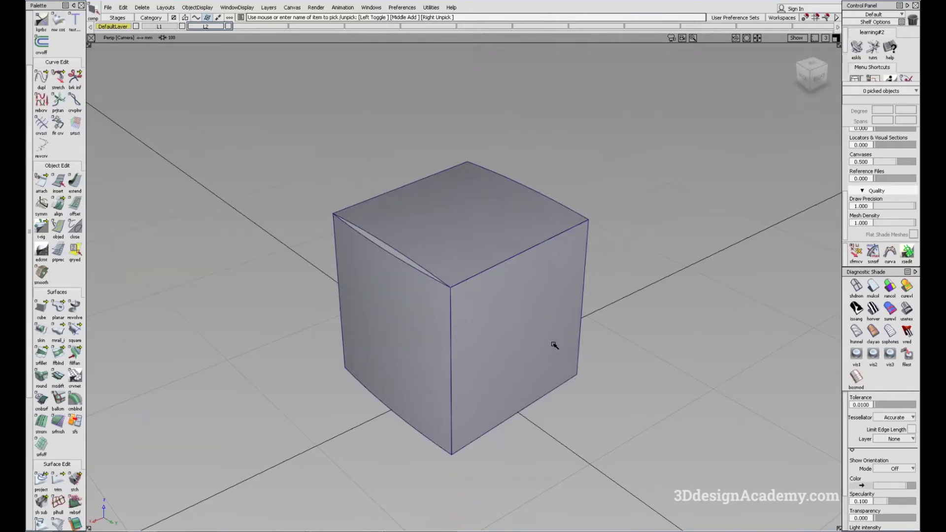
Step: Open the Surface Fillet tool's options and reset them to their default settings
alt+shift+drag(560, 354, 494, 330)
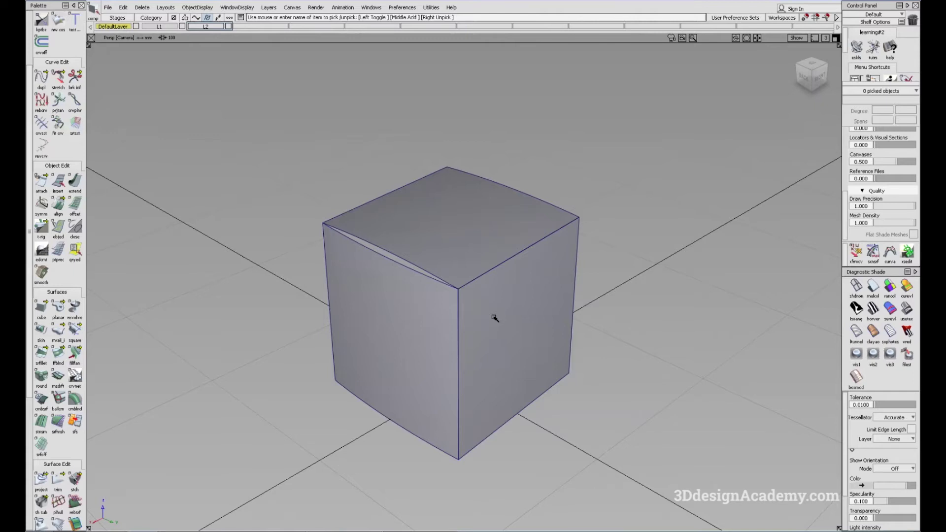
alt+shift+drag(493, 337, 503, 376)
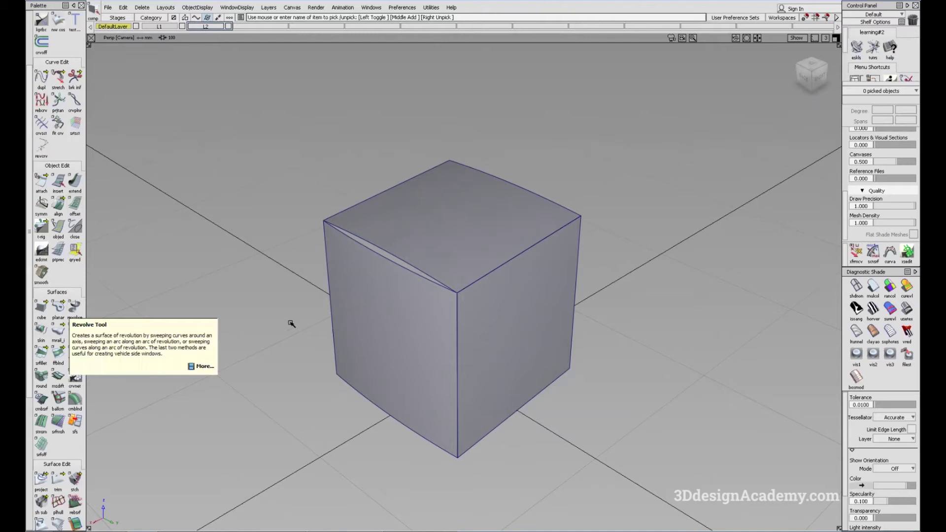
alt+shift+drag(275, 348, 236, 334)
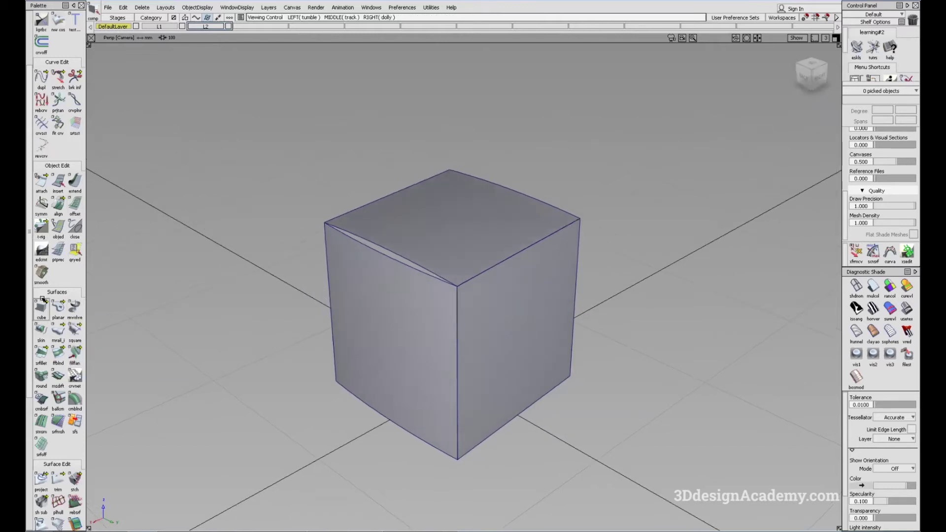
click(42, 354)
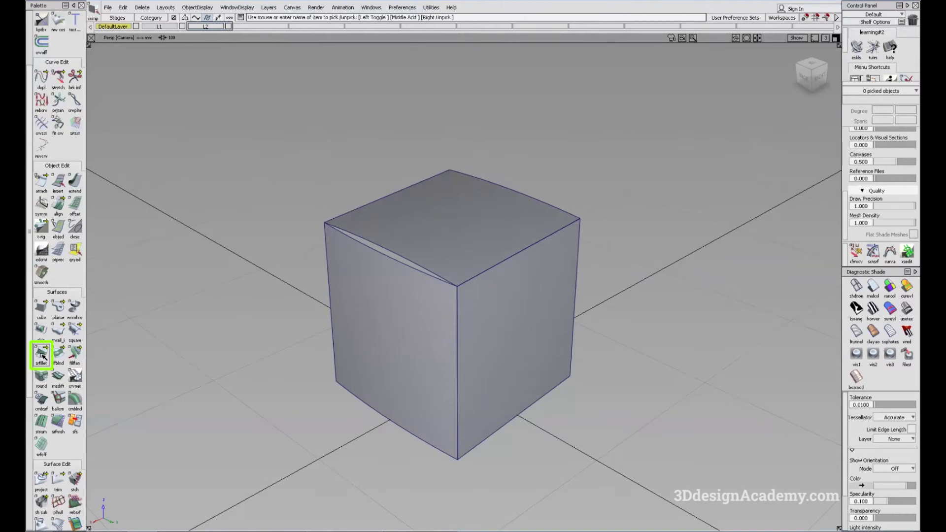
double_click(41, 354)
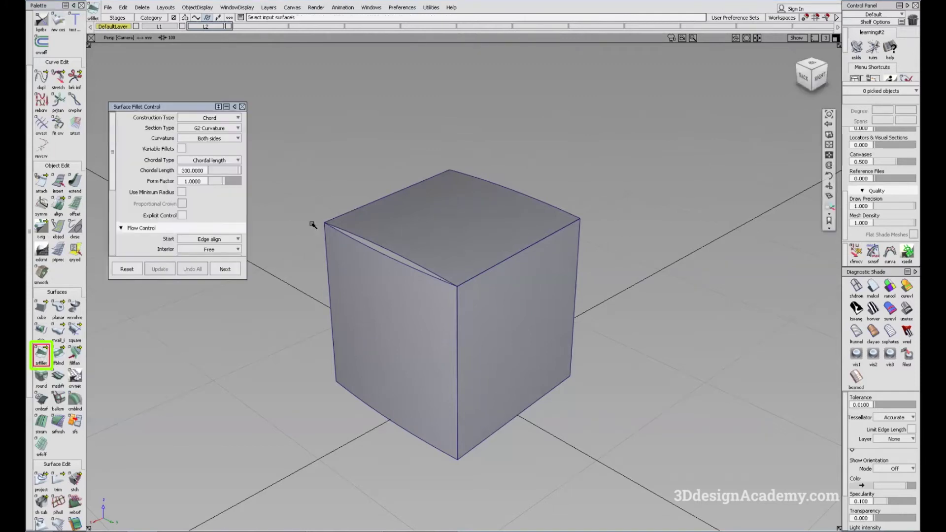
alt+shift+middle_drag(312, 224, 338, 236)
click(127, 269)
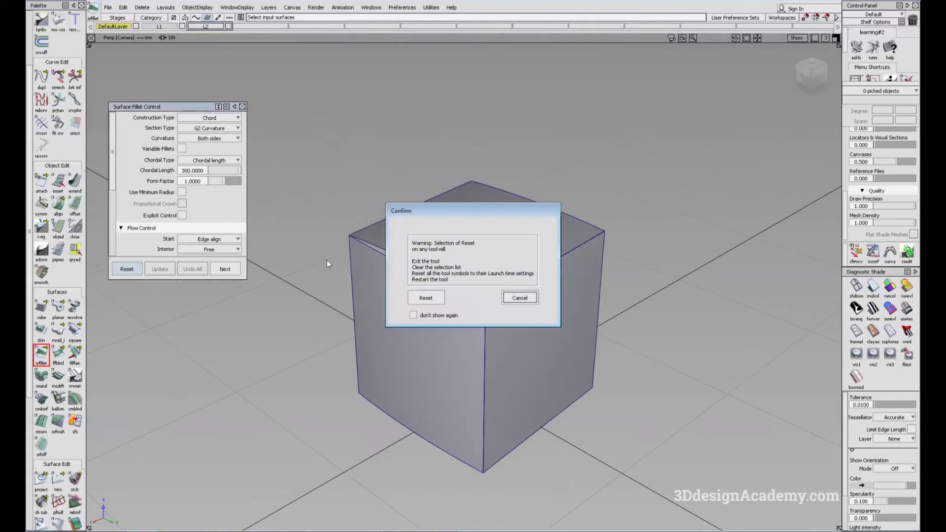
click(433, 297)
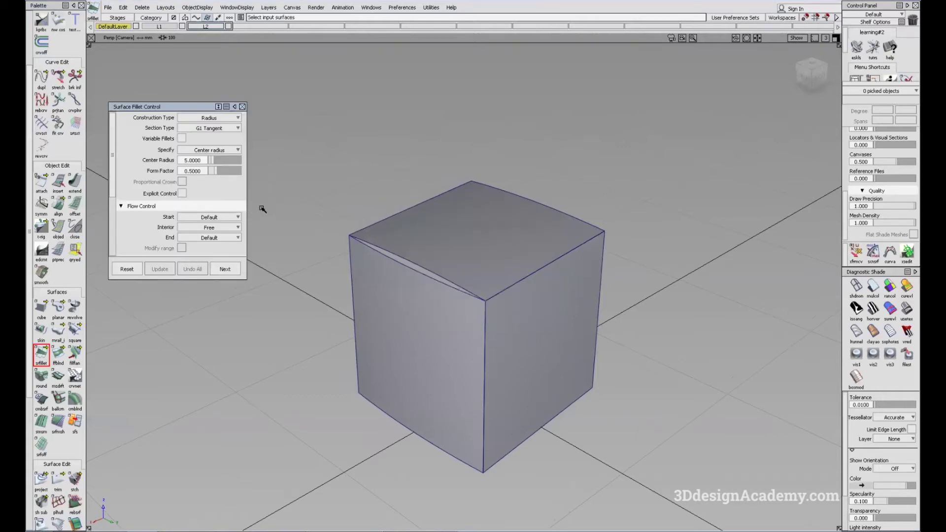
Step: Set the fillet's construction type to Chord and its section type to G2 Curvature
alt+shift+drag(261, 205, 373, 242)
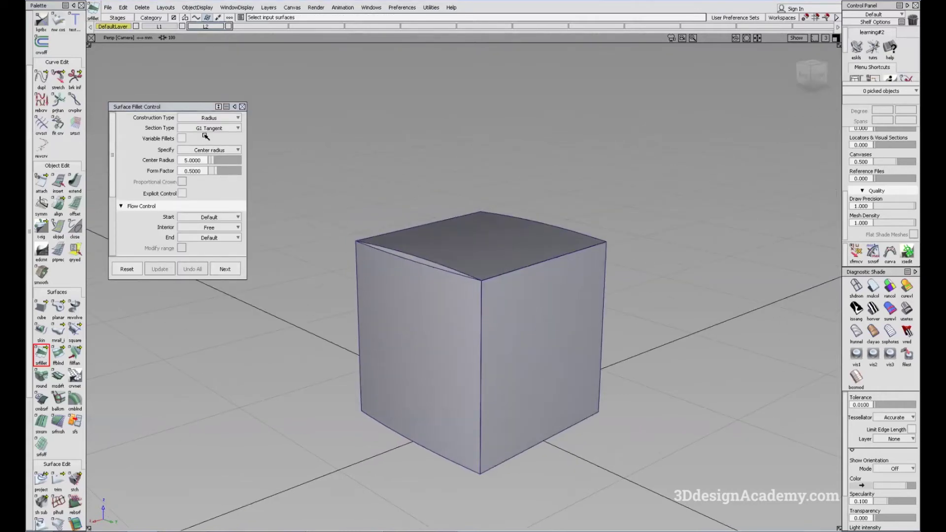
click(232, 118)
click(228, 127)
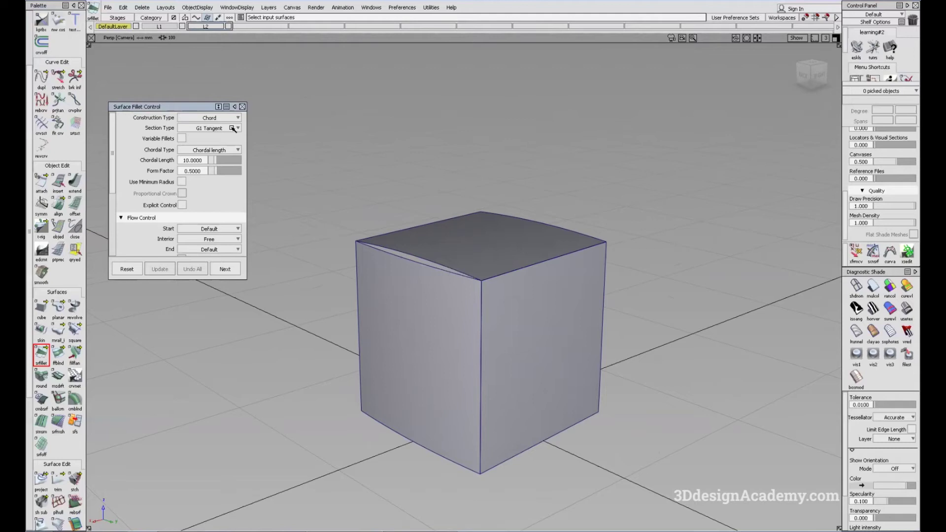
click(236, 128)
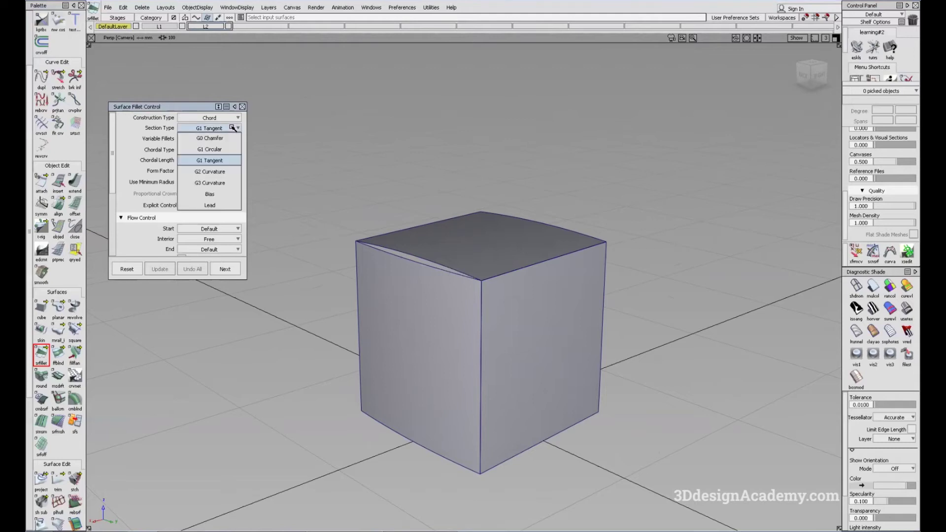
click(231, 171)
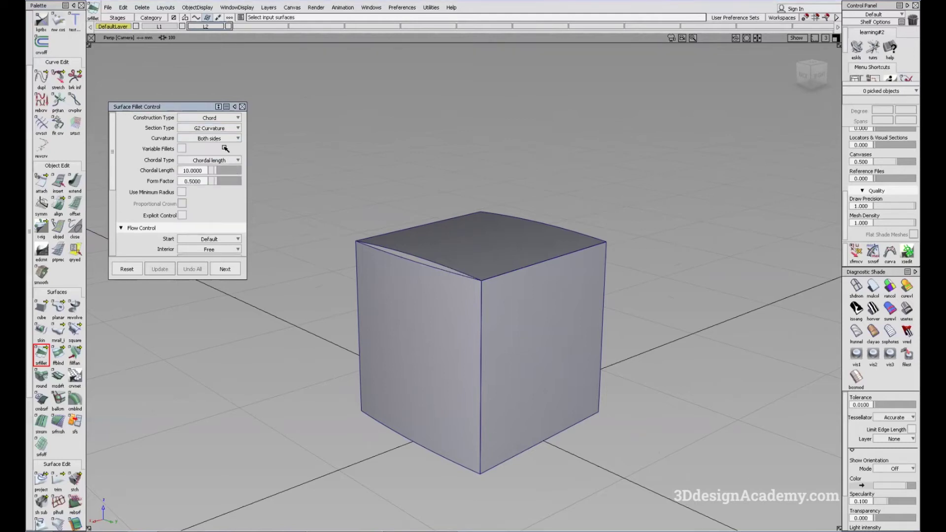
Step: Set the fillet's chordal length to 20 and its form factor to 1
click(203, 170)
text(20)
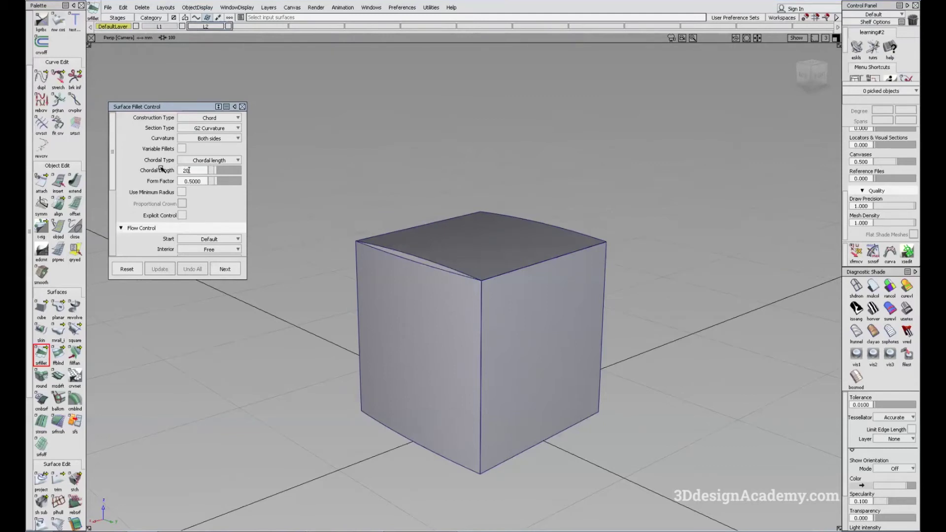
key(Return)
click(201, 181)
key(BackSpace)
key(BackSpace)
key(BackSpace)
key(BackSpace)
key(BackSpace)
key(BackSpace)
text(1)
key(Return)
Step: Set the flow control to Edge align at both the start and the end of the fillet
scroll(217, 205, down, 3)
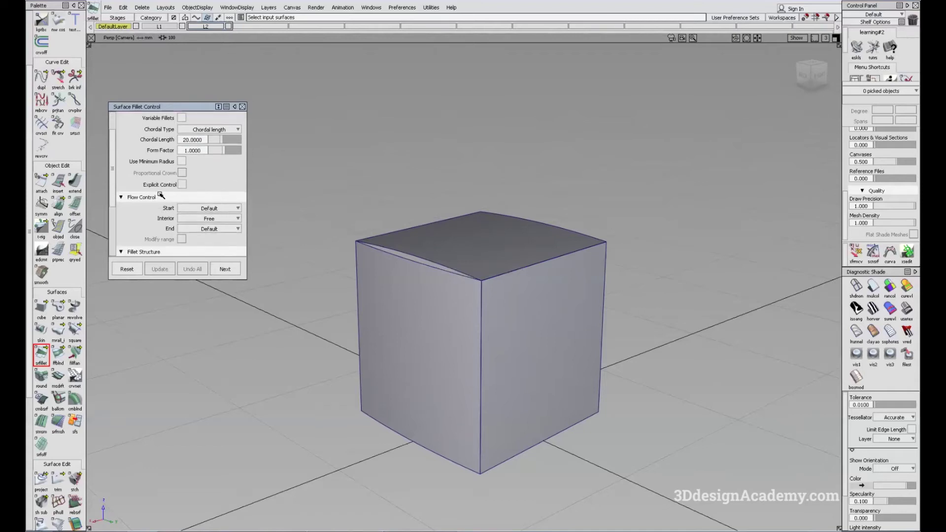
click(224, 209)
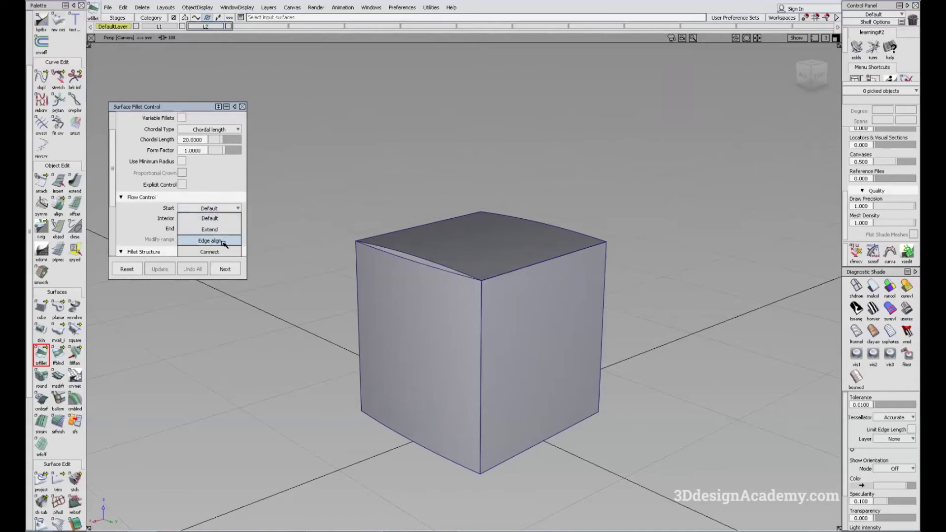
click(222, 241)
click(224, 229)
click(217, 262)
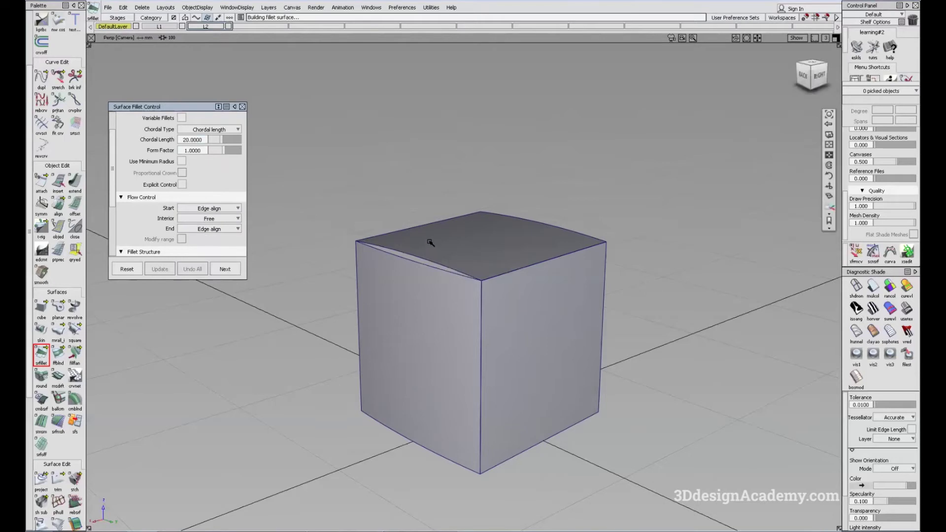
Step: Choose the cube's top surface and the adjoining side surface with the gap between them as the fillet inputs
alt+shift+drag(429, 242, 416, 265)
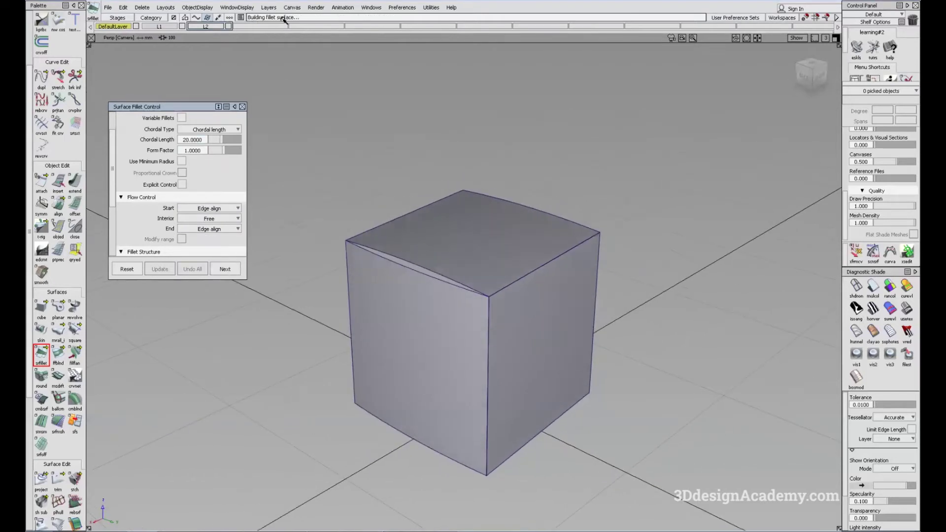
alt+shift+drag(390, 215, 388, 212)
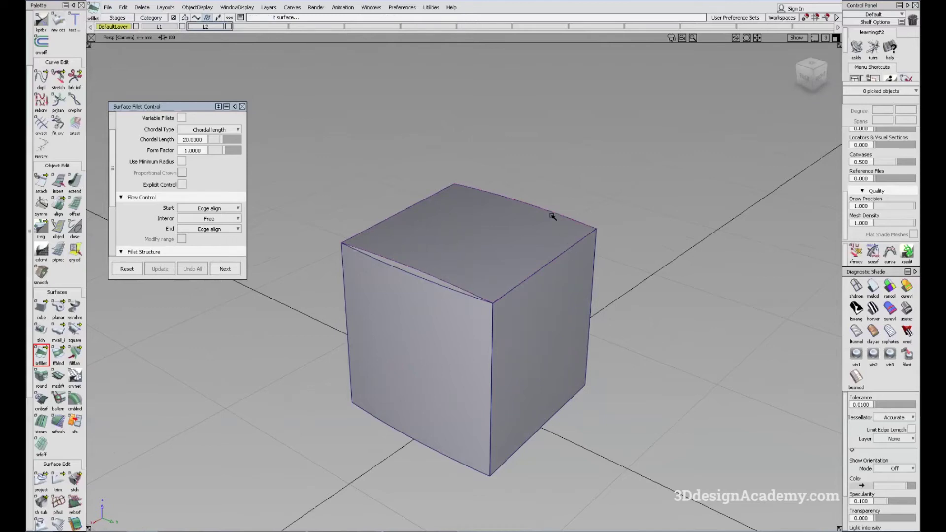
click(391, 289)
alt+shift+drag(526, 296, 447, 261)
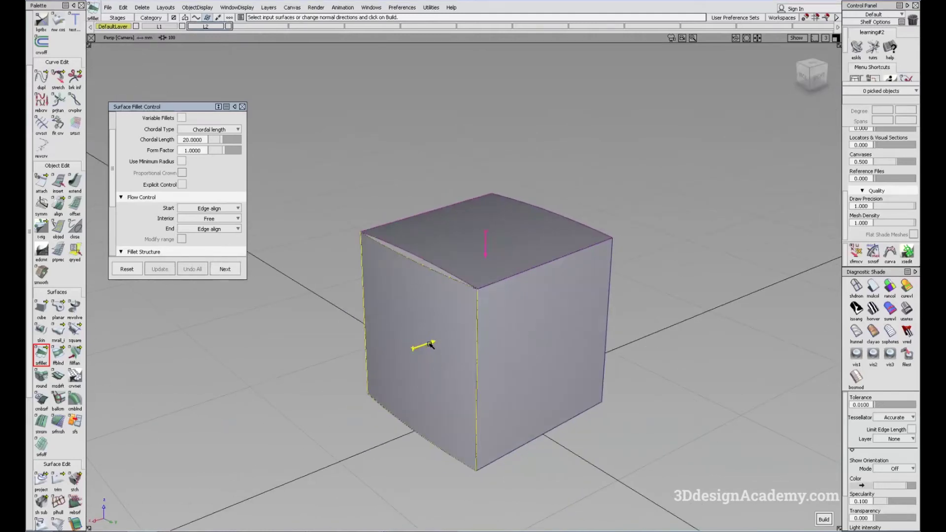
Step: Examine the direction arrows on the two chosen surfaces from several angles around their shared edge
alt+shift+drag(439, 321, 462, 238)
alt+shift+drag(406, 349, 422, 328)
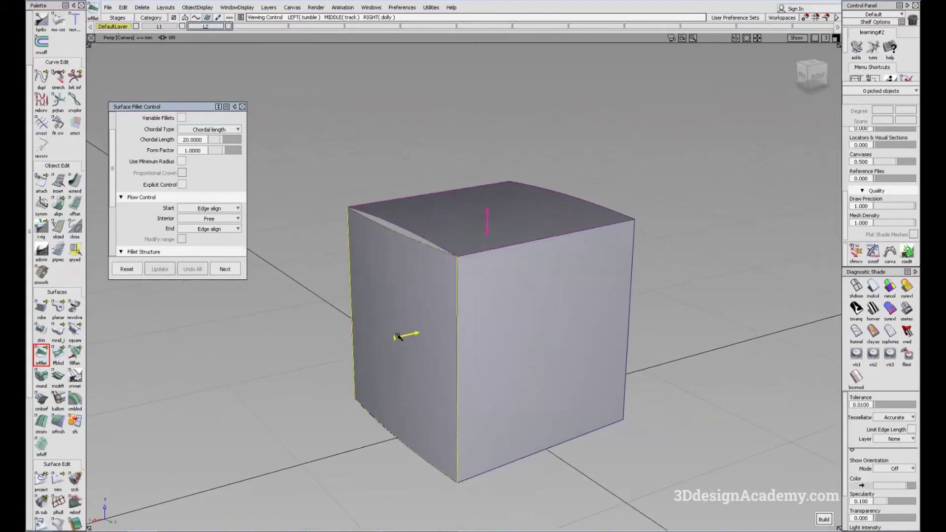
alt+shift+drag(489, 257, 486, 227)
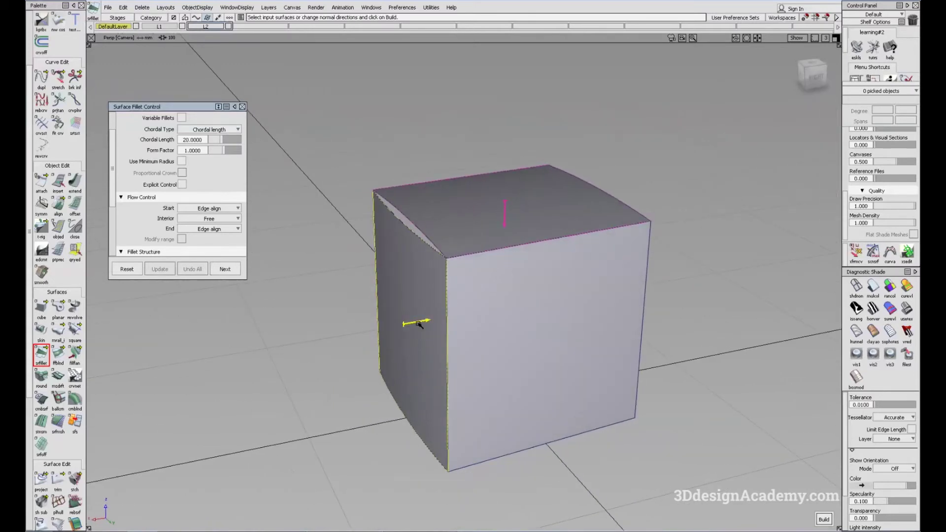
alt+shift+drag(429, 276, 440, 275)
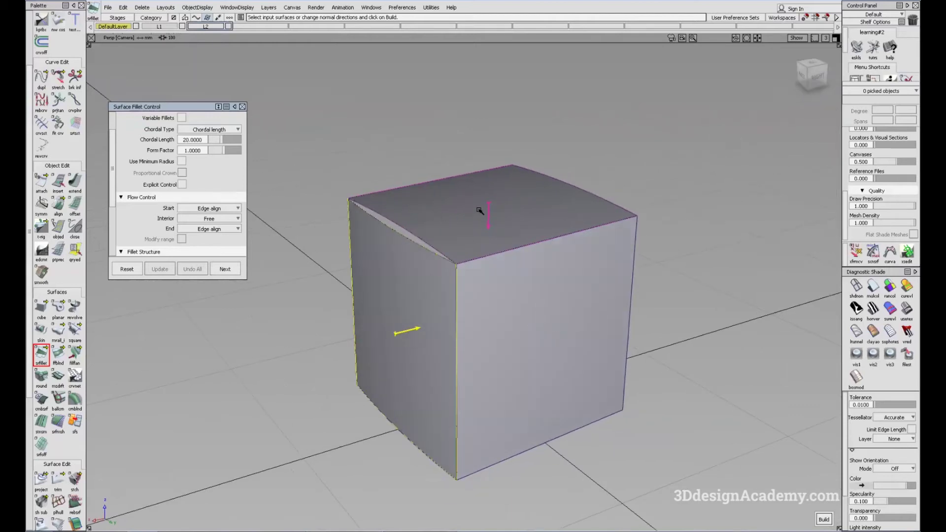
alt+shift+drag(480, 211, 506, 201)
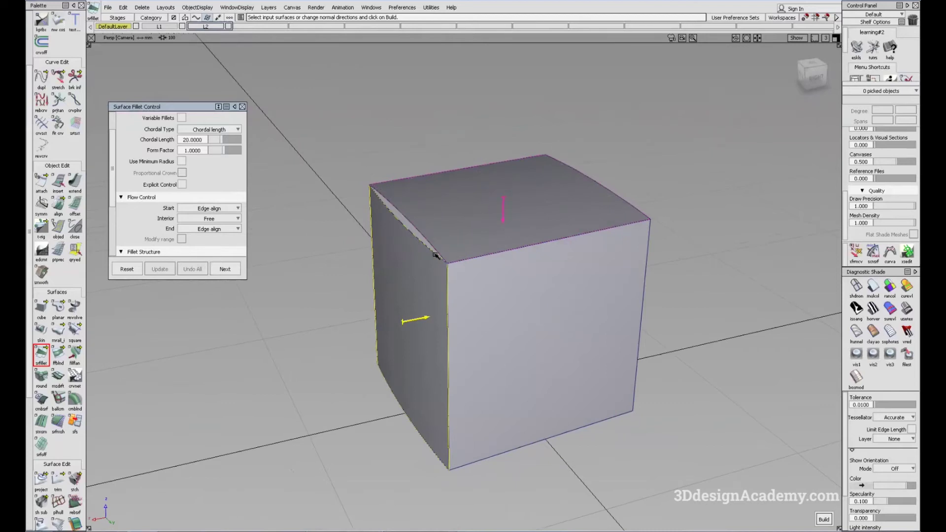
alt+shift+drag(391, 254, 494, 262)
alt+shift+drag(513, 329, 433, 261)
alt+shift+drag(414, 298, 381, 306)
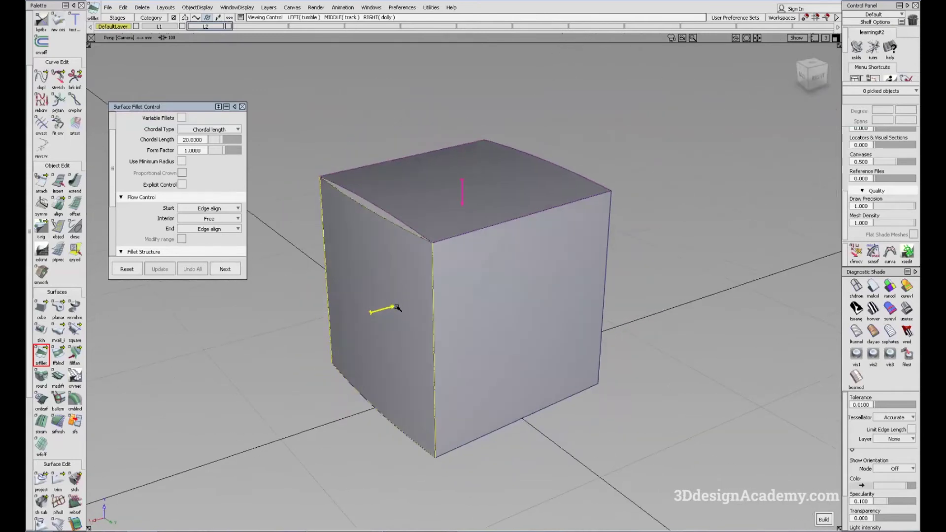
alt+shift+drag(450, 245, 743, 444)
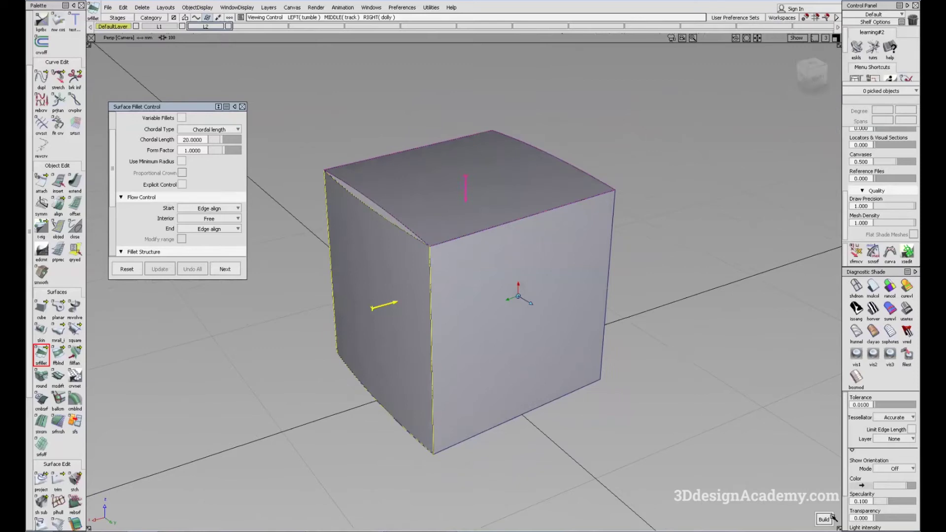
Step: Build the fillet between the top and side surfaces and reselect it for editing
click(823, 519)
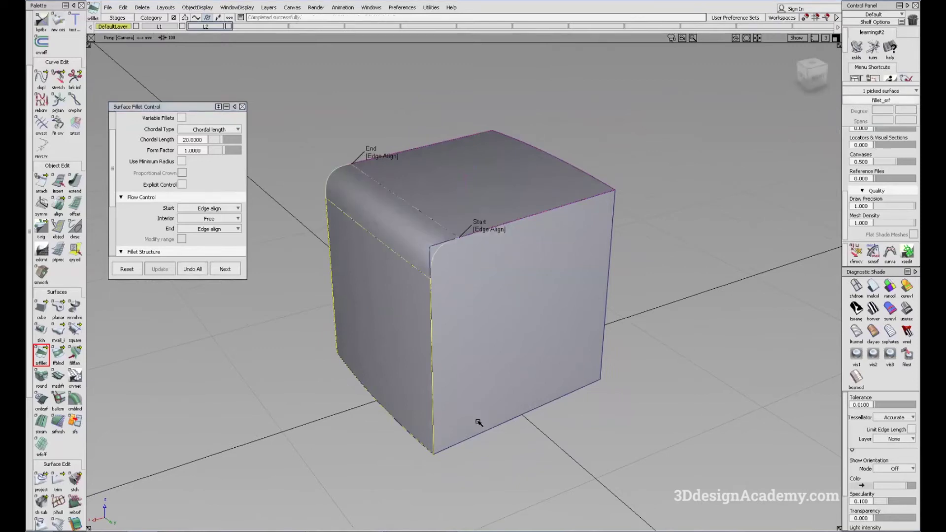
alt+shift+drag(383, 298, 509, 320)
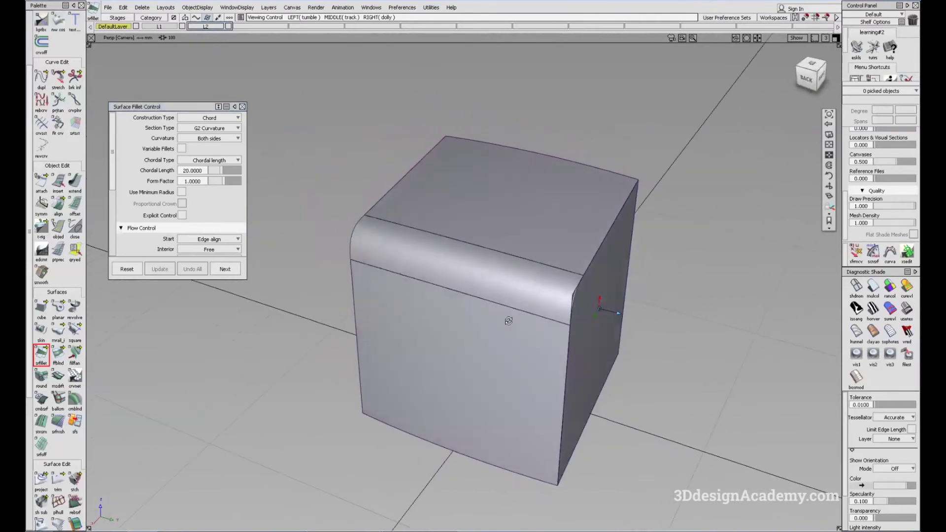
click(515, 276)
alt+shift+drag(436, 286, 349, 244)
alt+shift+drag(457, 313, 393, 285)
alt+shift+middle_drag(392, 285, 384, 310)
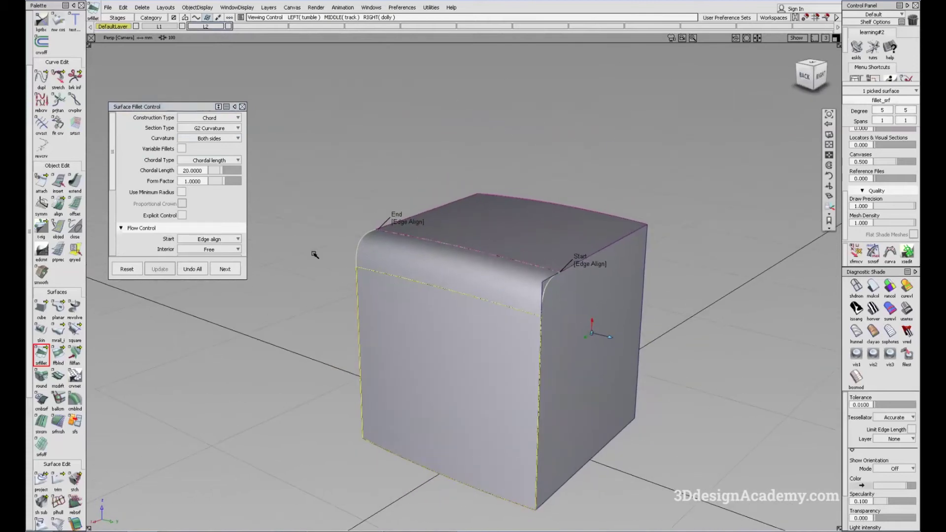
Step: Set the fillet's chordal length to 50 and rebuild it
click(195, 171)
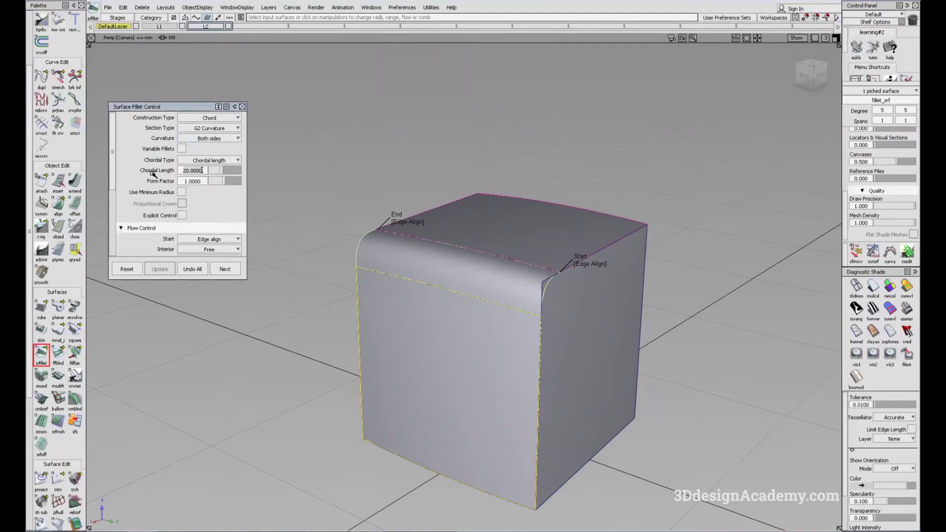
text(50)
key(Return)
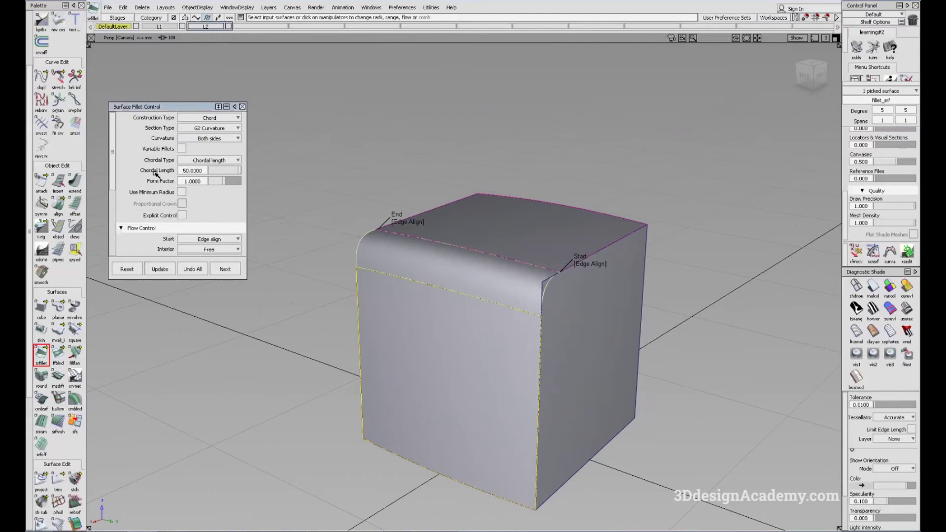
click(823, 520)
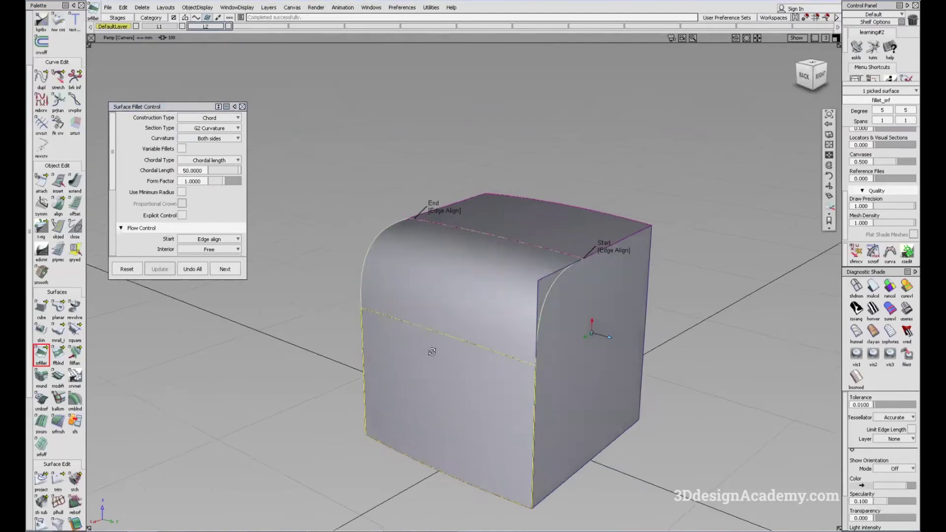
alt+shift+drag(430, 350, 466, 292)
Step: Set the fillet's chordal length to 10 and rebuild it
click(202, 170)
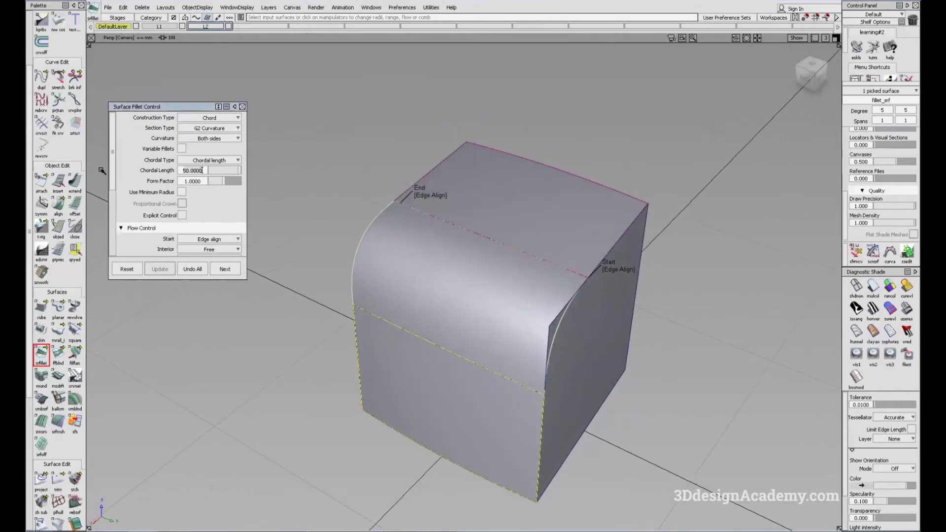
double_click(202, 170)
text(10)
key(Return)
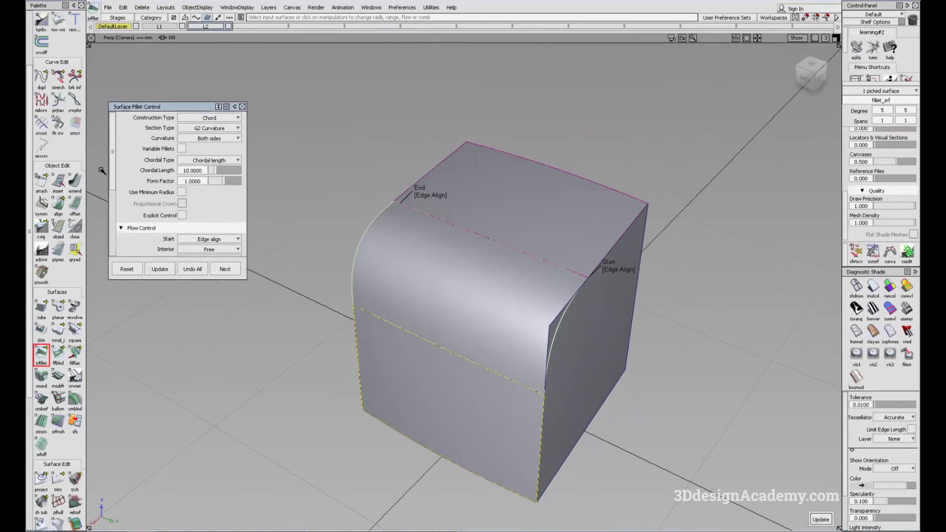
alt+shift+drag(492, 330, 461, 316)
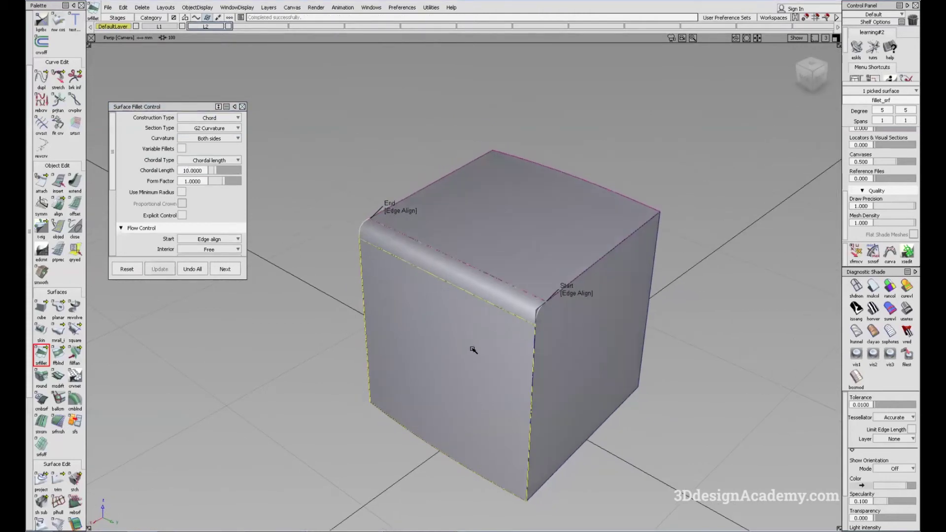
Step: Enlarge the Surface Fillet Control window to show the complete Flow Control and the Fillet Structure options
ctrl+shift+drag(472, 348, 424, 276)
click(472, 282)
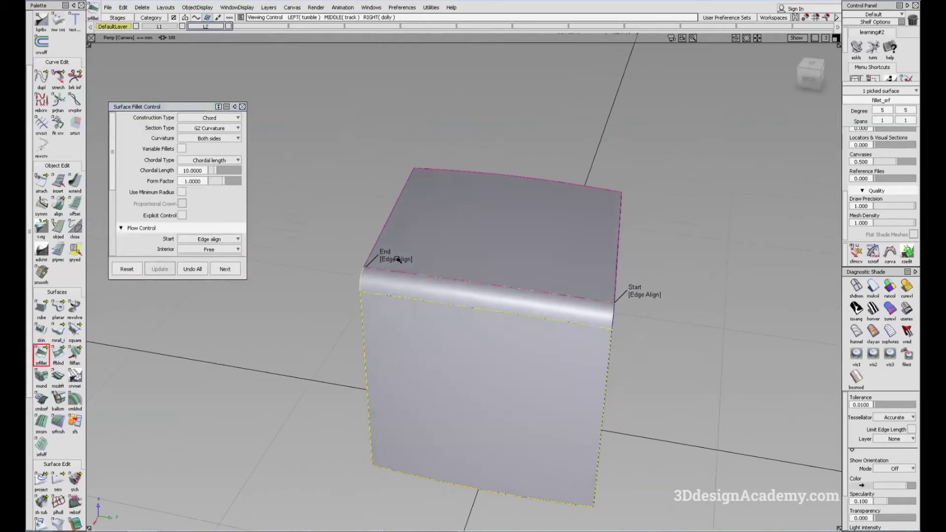
alt+shift+drag(435, 331, 379, 274)
drag(214, 303, 214, 335)
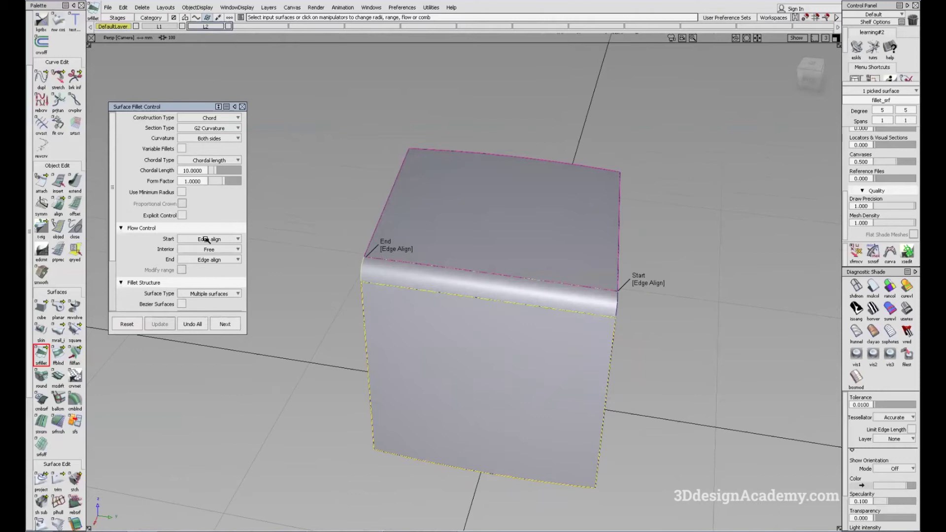
Step: Set the End flow control of the fillet to Connect, rebuild it and inspect that end up close
click(403, 250)
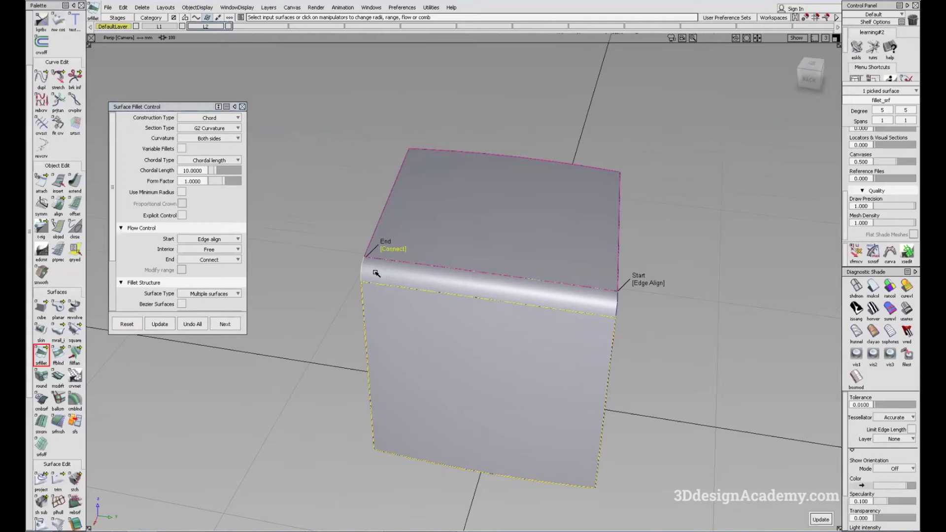
alt+shift+right_drag(369, 272, 409, 251)
alt+shift+drag(409, 251, 411, 254)
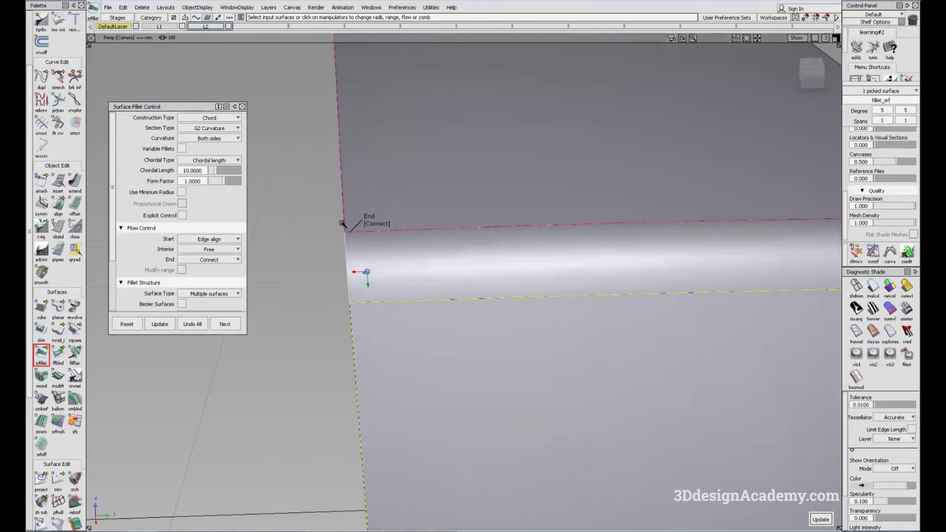
key(space)
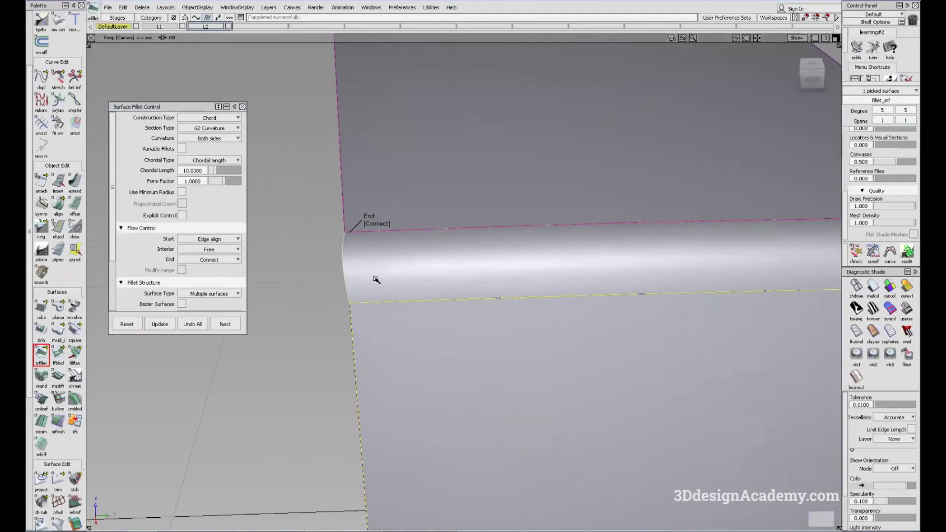
alt+shift+drag(363, 272, 389, 279)
alt+shift+drag(347, 257, 336, 232)
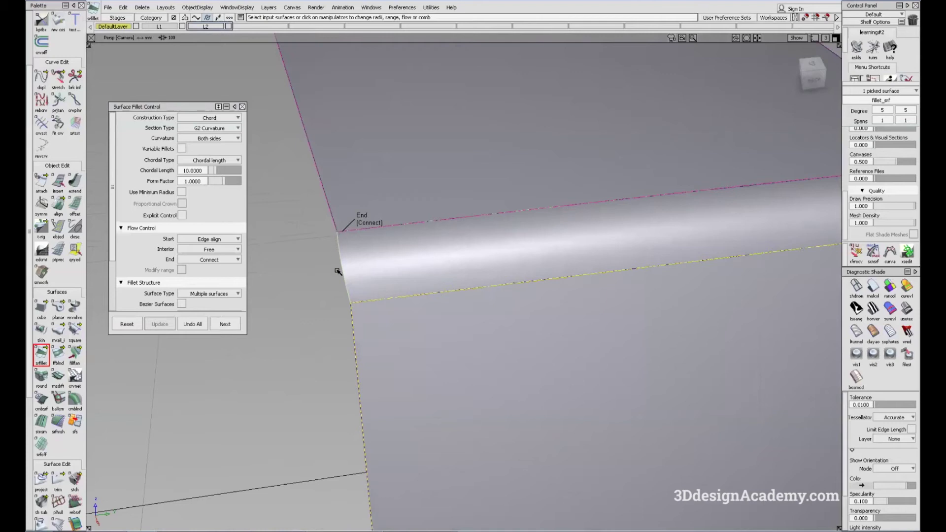
Step: Switch the End flow control to Default, rebuild the fillet and examine how its end meets the surface edges
click(365, 229)
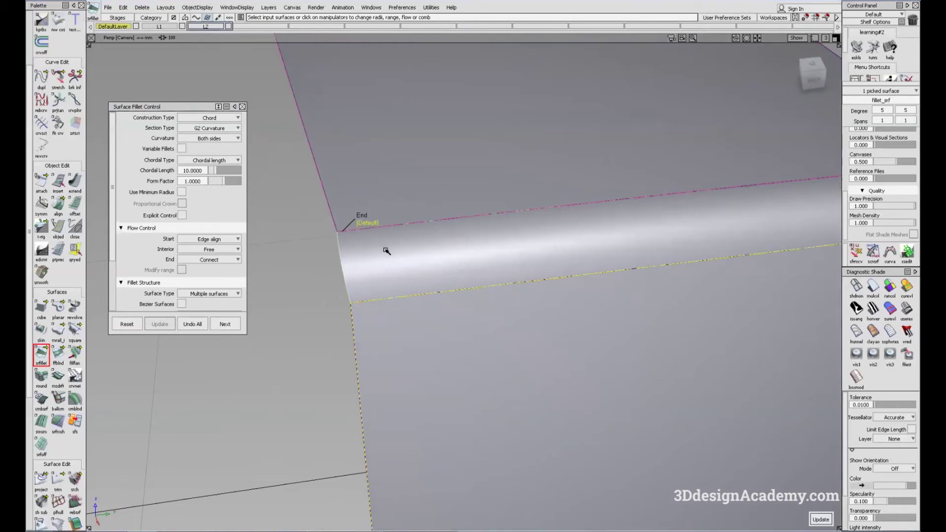
alt+shift+drag(423, 258, 362, 112)
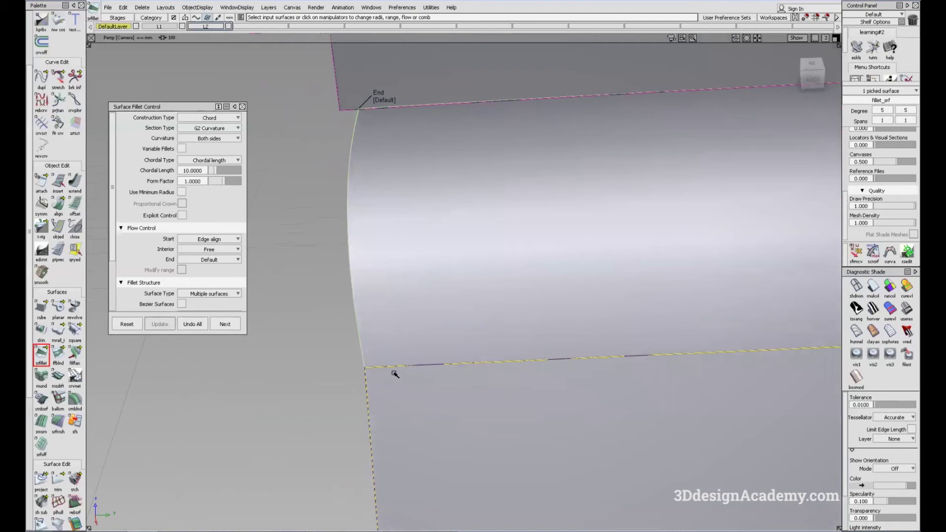
alt+shift+drag(395, 374, 425, 249)
alt+shift+middle_drag(426, 249, 379, 231)
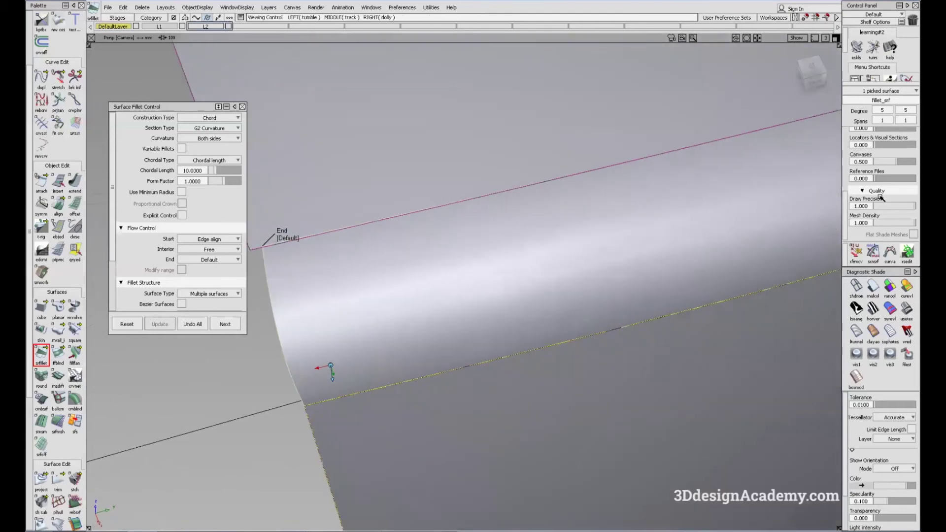
Step: Switch the End flow control to Extend, rebuild the fillet and check its full length
alt+shift+drag(562, 290, 460, 248)
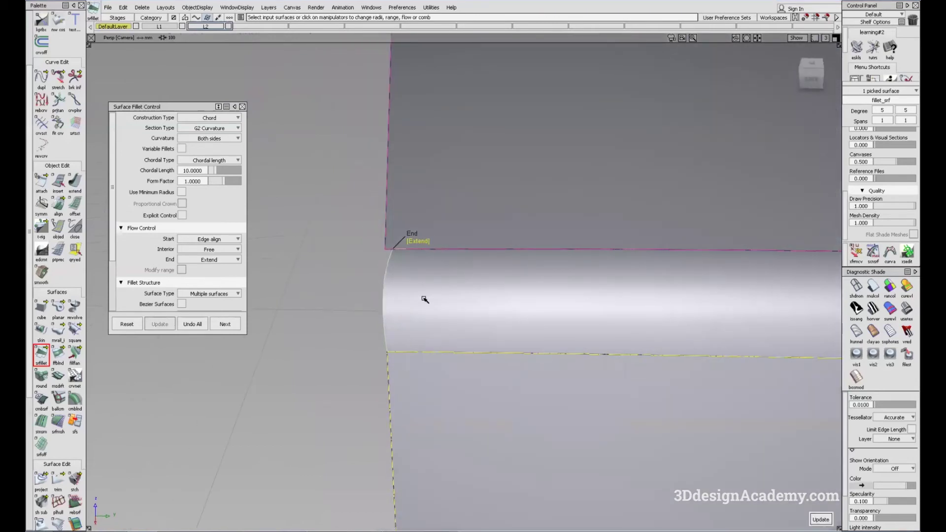
alt+shift+drag(425, 299, 399, 323)
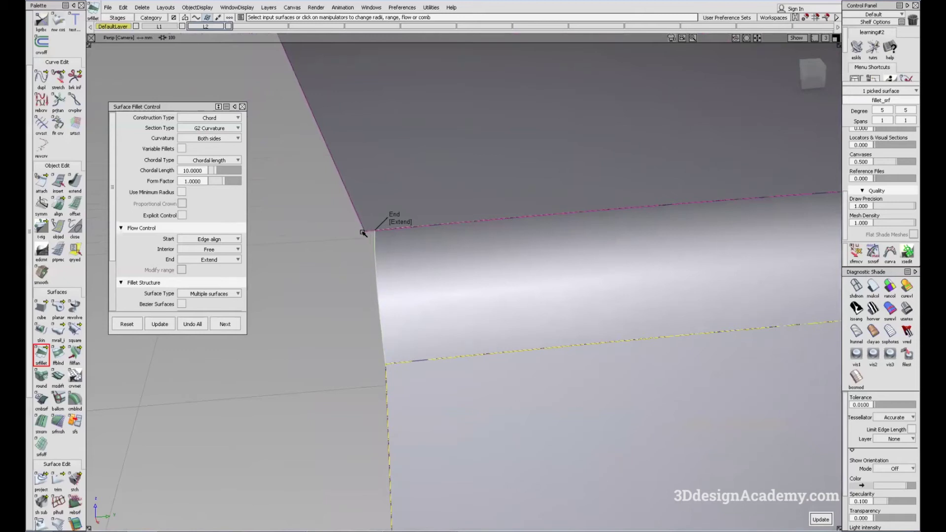
click(821, 519)
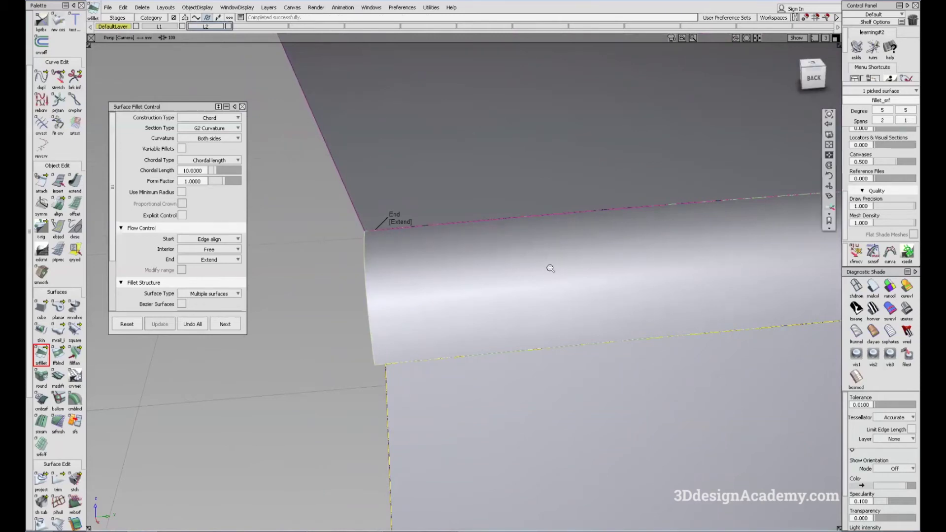
alt+shift+drag(549, 266, 411, 271)
alt+shift+drag(340, 281, 301, 246)
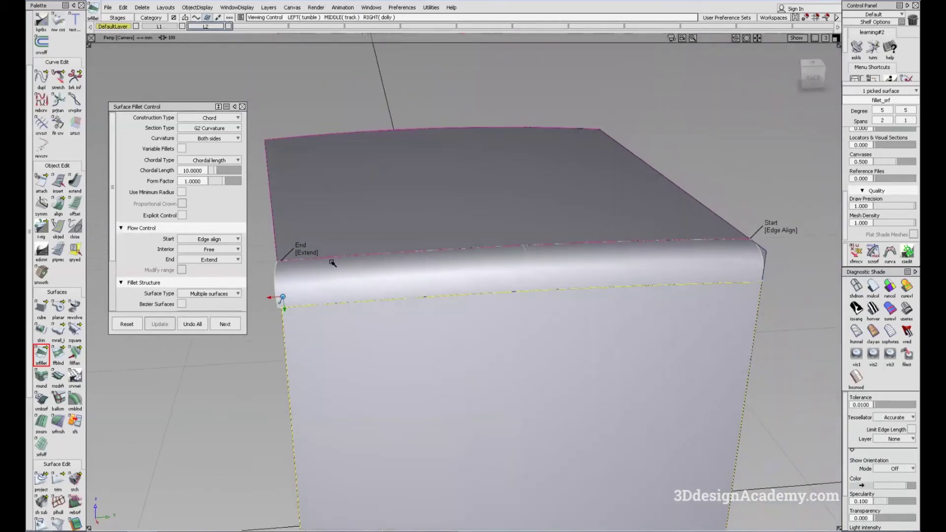
Step: Set the End flow control to Edge align and rebuild the fillet
click(315, 255)
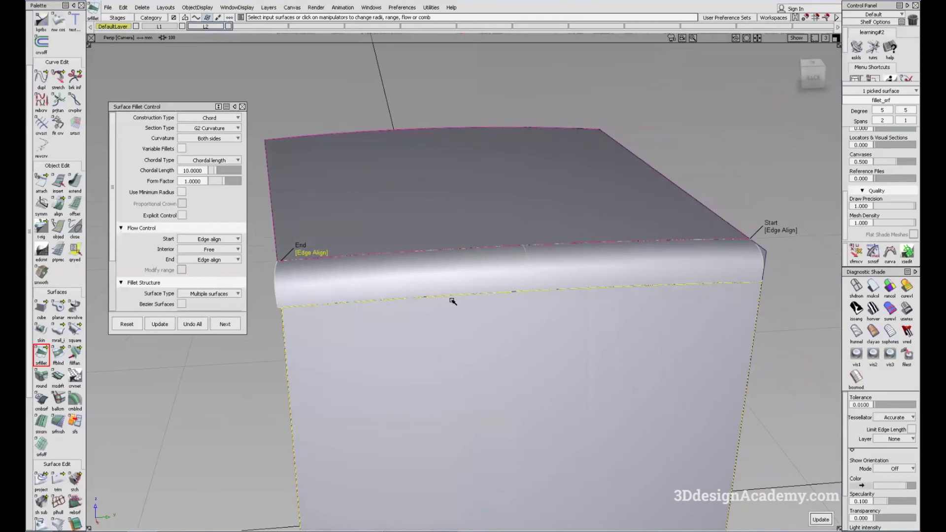
click(821, 519)
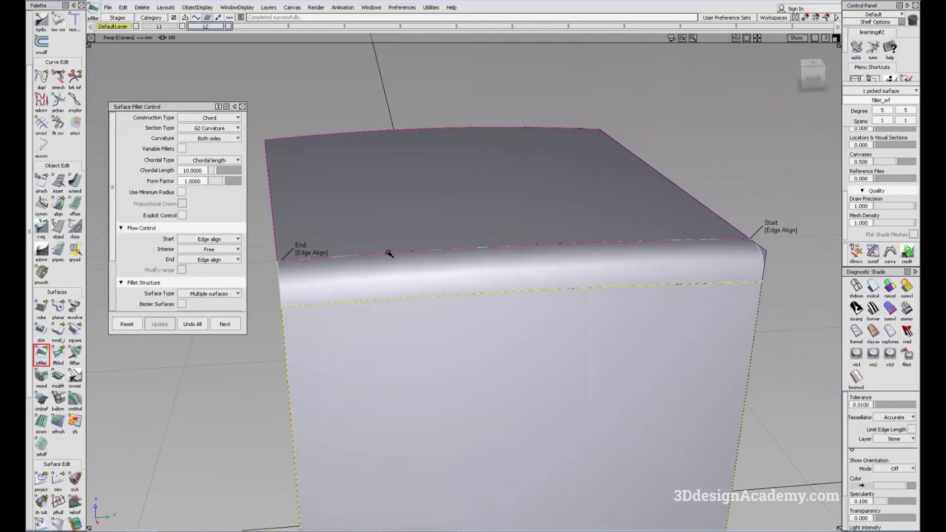
alt+shift+drag(389, 253, 463, 296)
alt+shift+right_drag(394, 306, 424, 295)
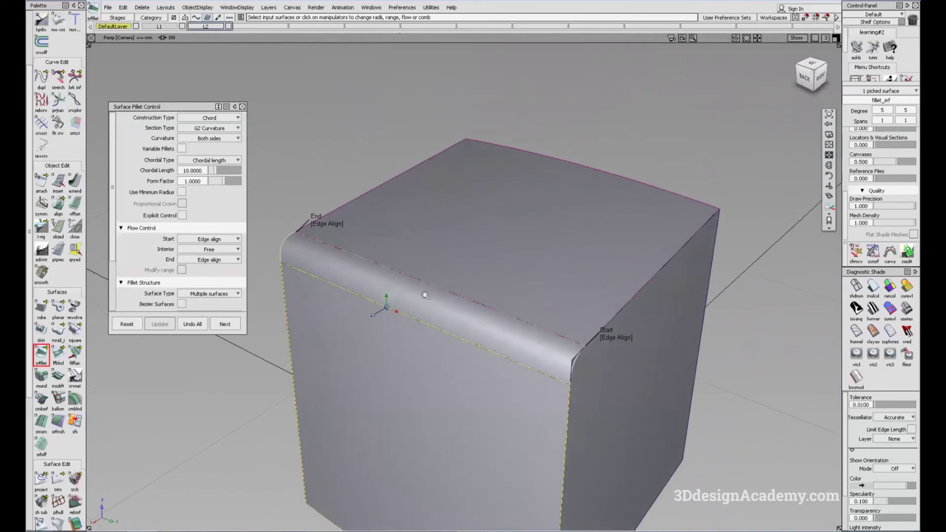
alt+shift+middle_drag(424, 295, 427, 282)
key(space)
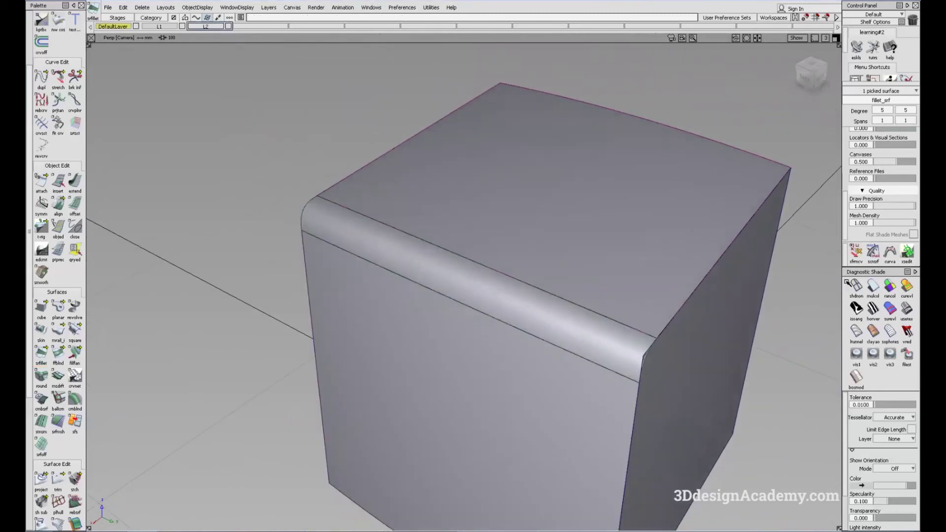
Step: Apply the diagnostic shading with the Showroom reflection map and inspect the highlight along the fillet
click(905, 312)
alt+shift+right_drag(528, 344, 511, 293)
alt+shift+drag(511, 293, 452, 292)
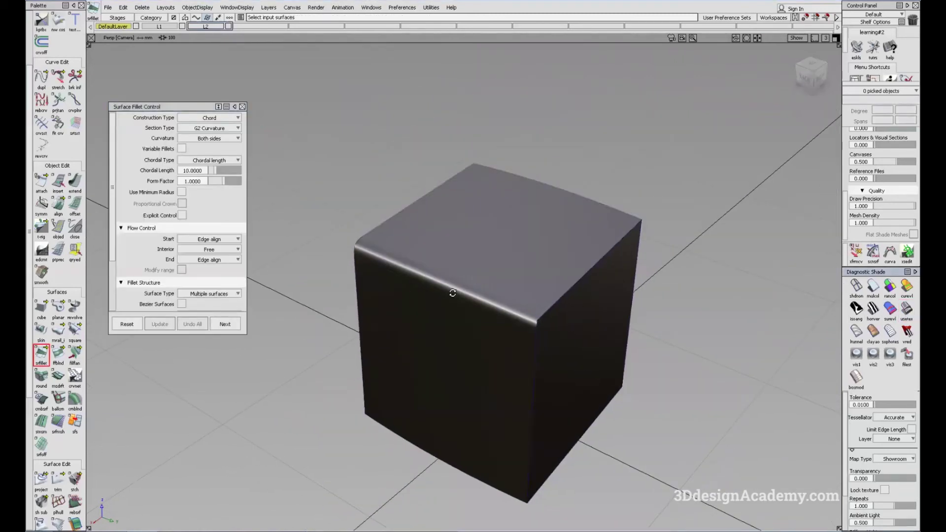
alt+shift+right_drag(452, 291, 525, 330)
Step: Select the fillet for editing, set its chordal length to 50 and rebuild it
key(alt+m)
click(560, 321)
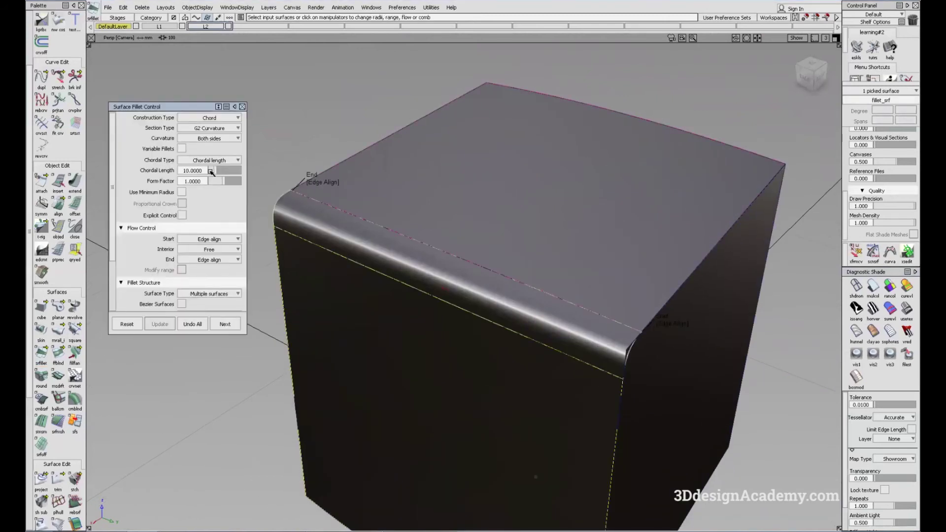
text(50)
key(Return)
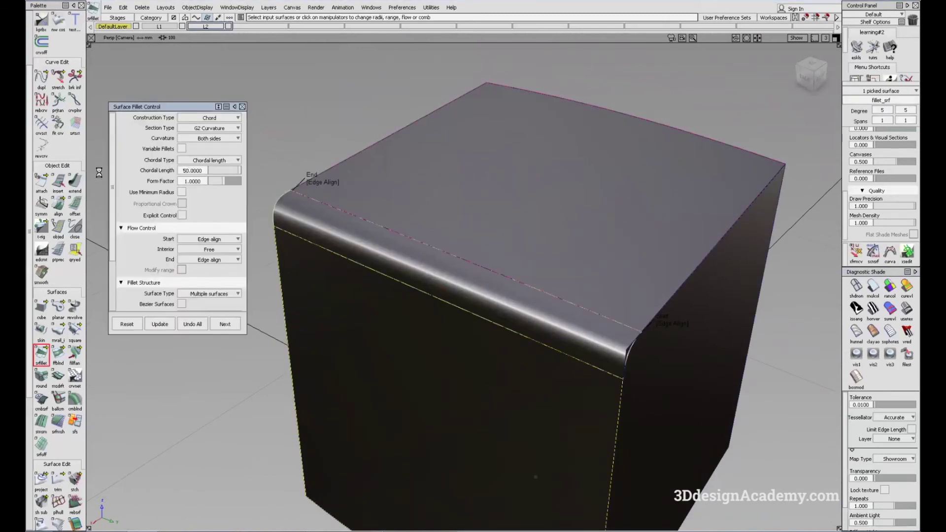
alt+shift+right_drag(386, 240, 471, 333)
key(space)
click(498, 292)
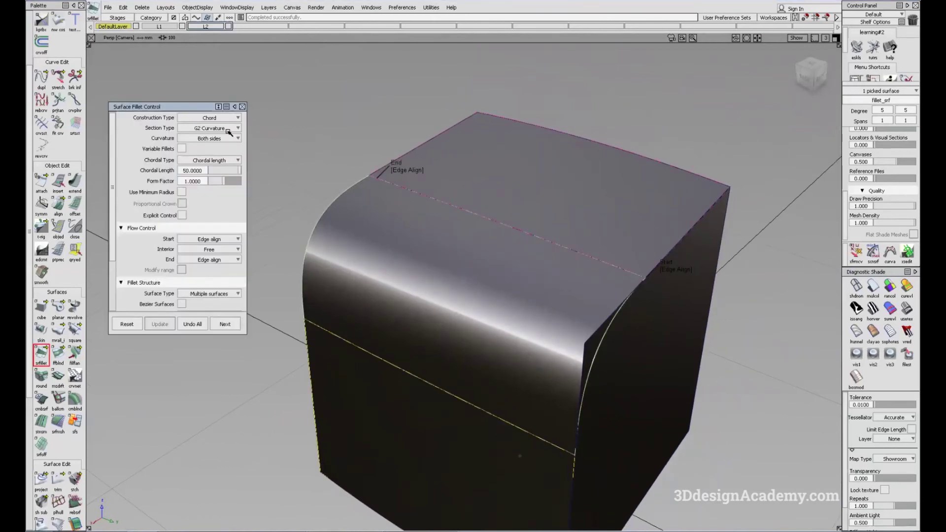
Step: Change the fillet's section type to G0 Chamfer, rebuild it and inspect the reflections on the flat transition
click(227, 129)
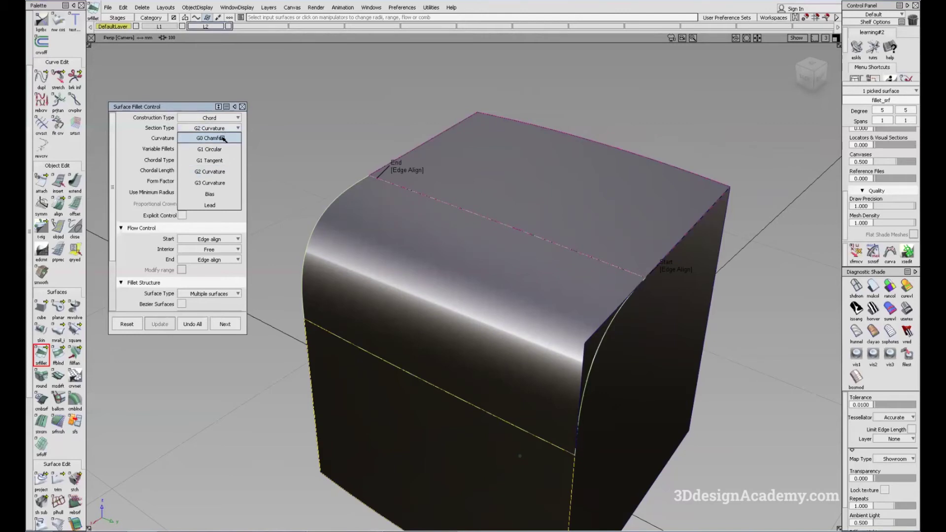
click(223, 138)
click(821, 518)
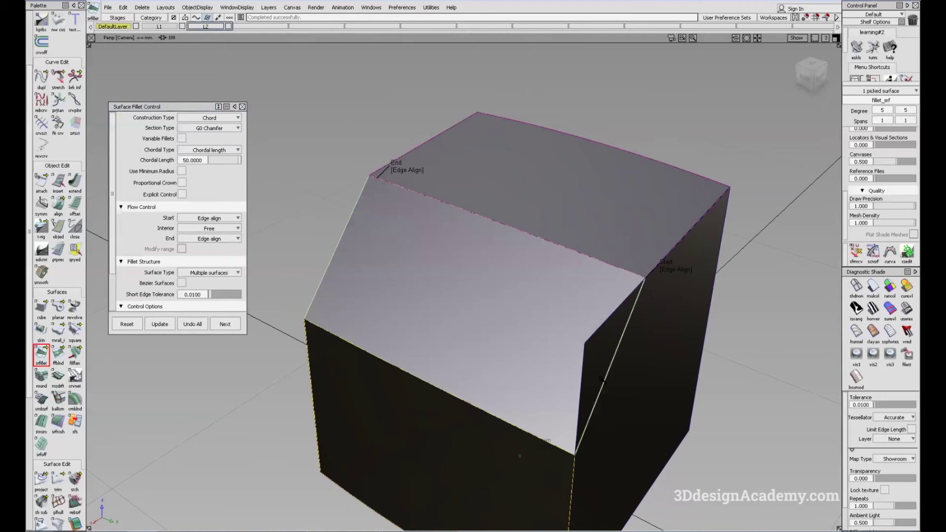
alt+shift+drag(539, 387, 674, 433)
alt+shift+right_drag(556, 378, 547, 355)
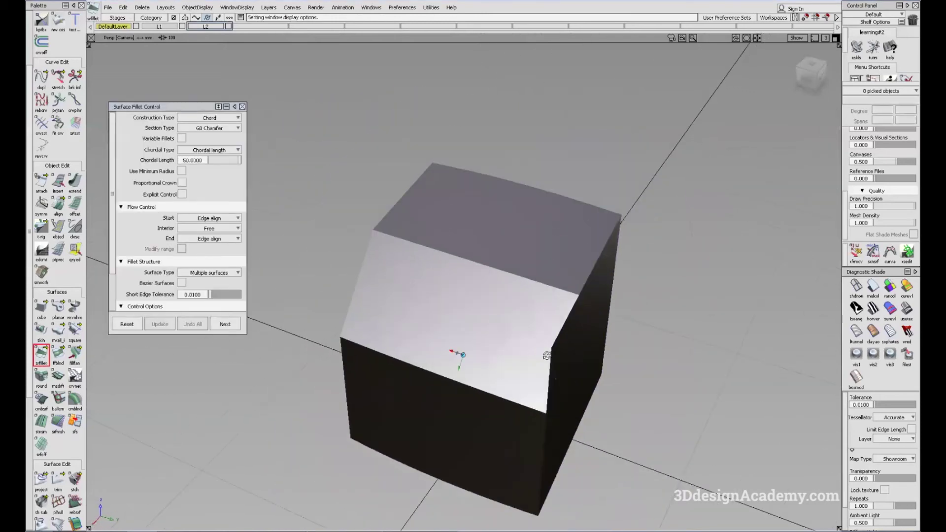
alt+shift+drag(547, 354, 545, 295)
Step: Reselect the fillet, change its section type to G1 Tangent, rebuild it and inspect the highlight across the edges
click(450, 312)
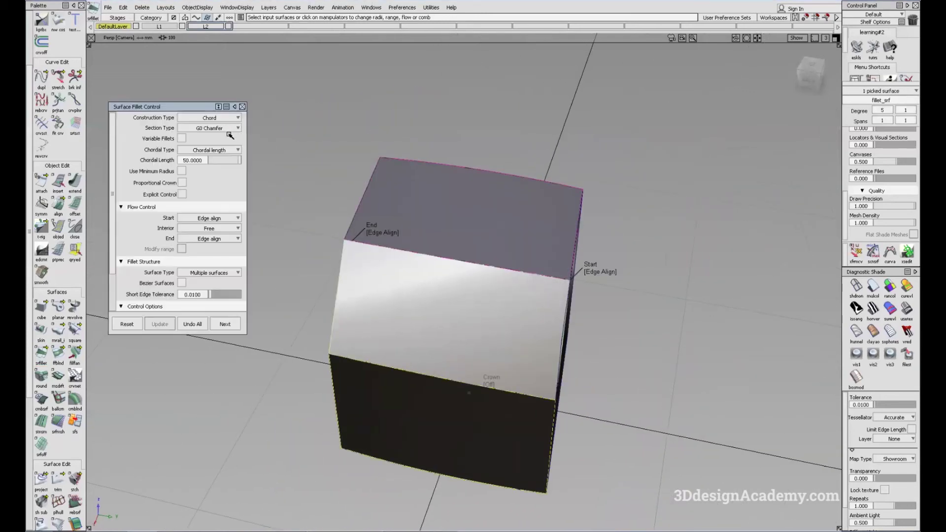
click(231, 128)
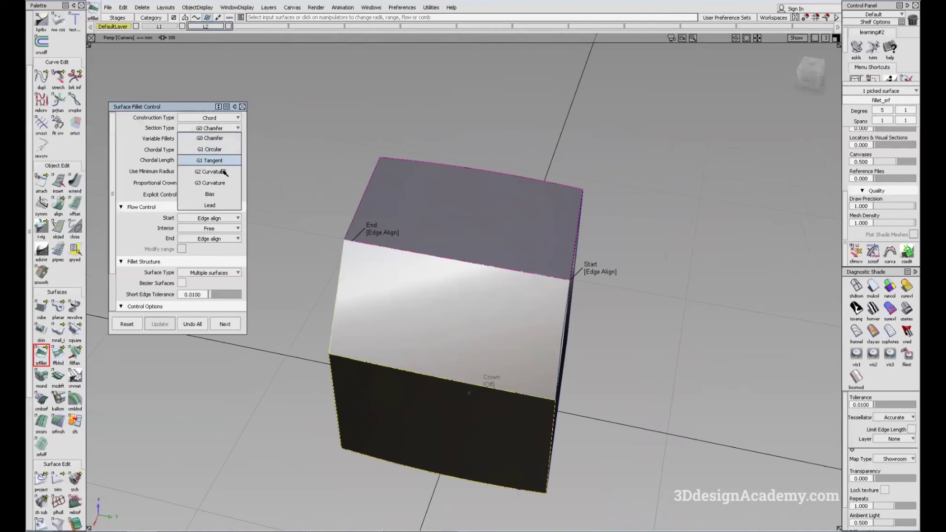
click(225, 160)
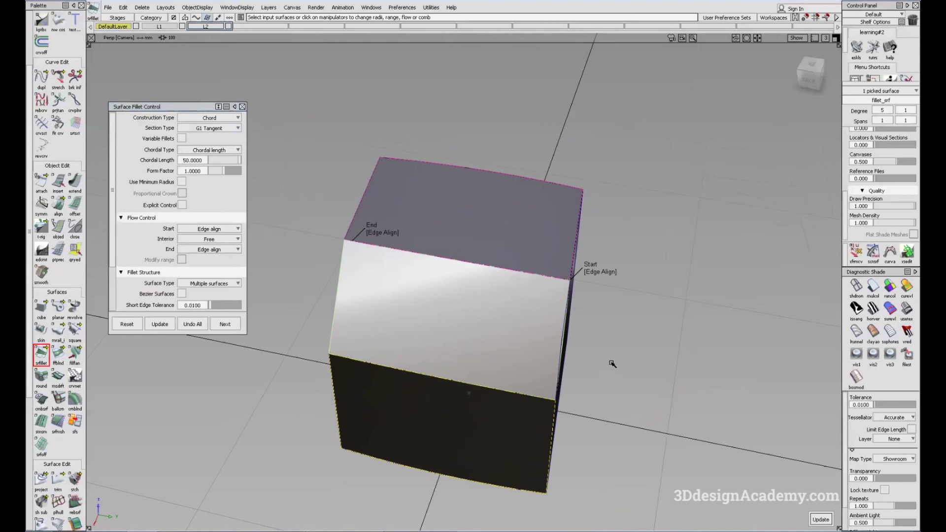
alt+shift+drag(422, 344, 653, 437)
alt+shift+drag(523, 316, 415, 420)
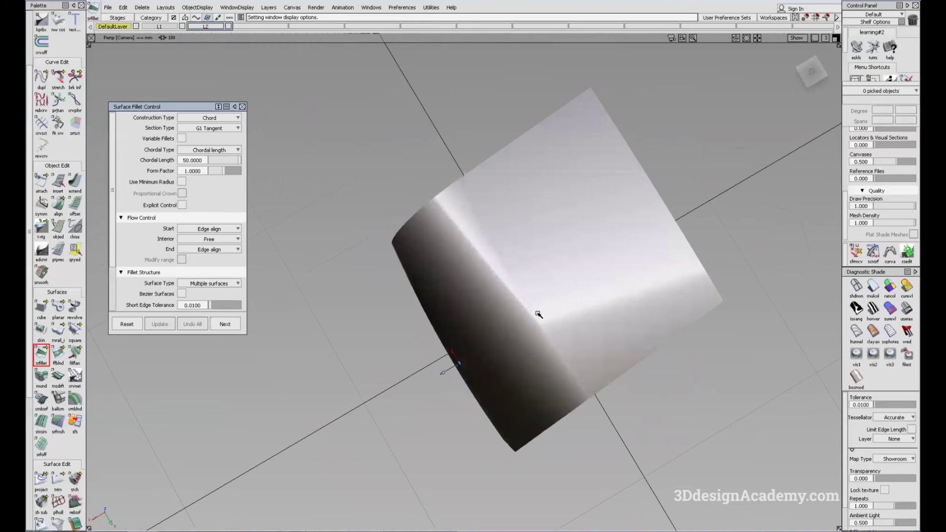
alt+shift+drag(546, 325, 524, 300)
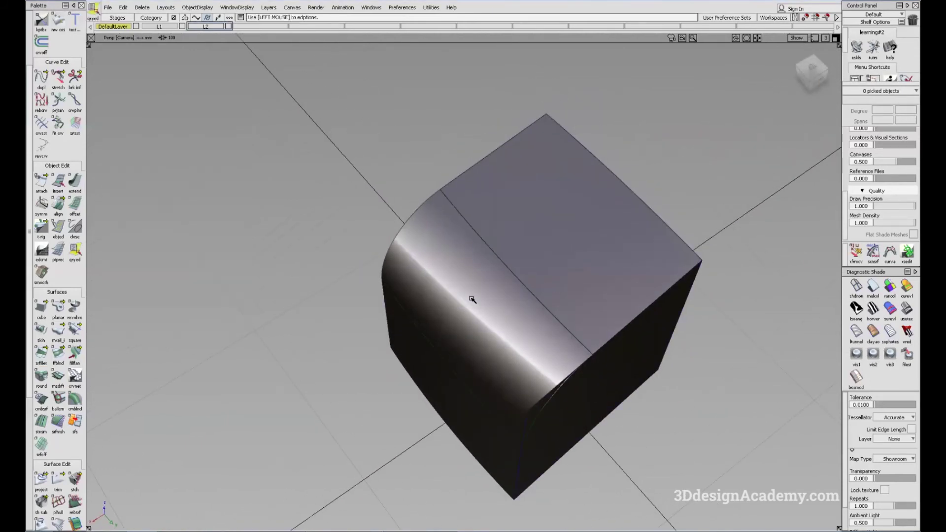
Step: Change the fillet's section type to G2 Curvature, rebuild it and inspect the highlight flow from several angles
click(224, 130)
click(228, 170)
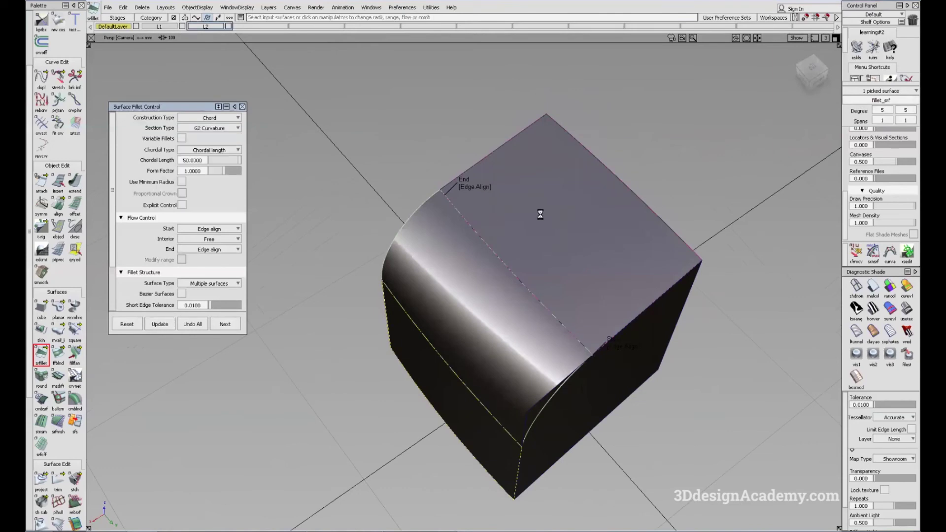
alt+shift+drag(540, 214, 532, 315)
ctrl+shift+drag(551, 335, 573, 356)
click(422, 250)
alt+shift+drag(422, 249, 465, 274)
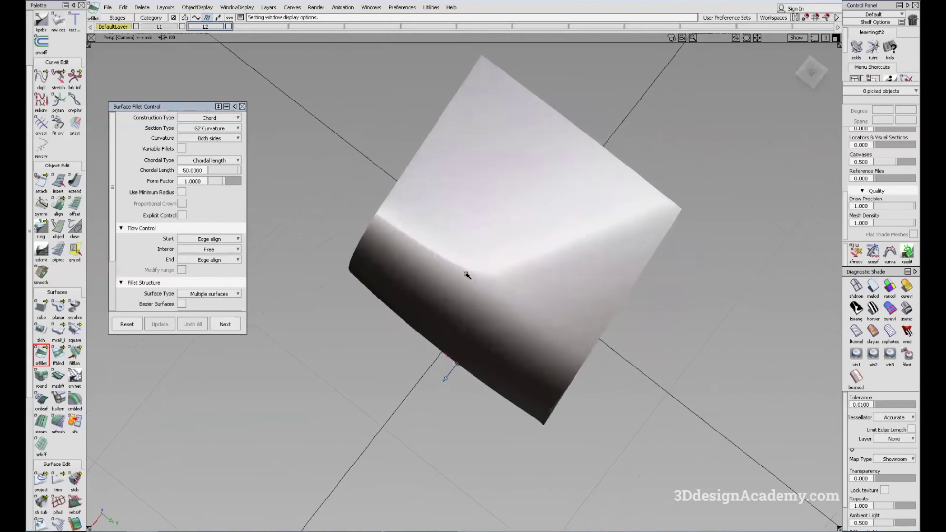
alt+shift+right_drag(560, 261, 414, 300)
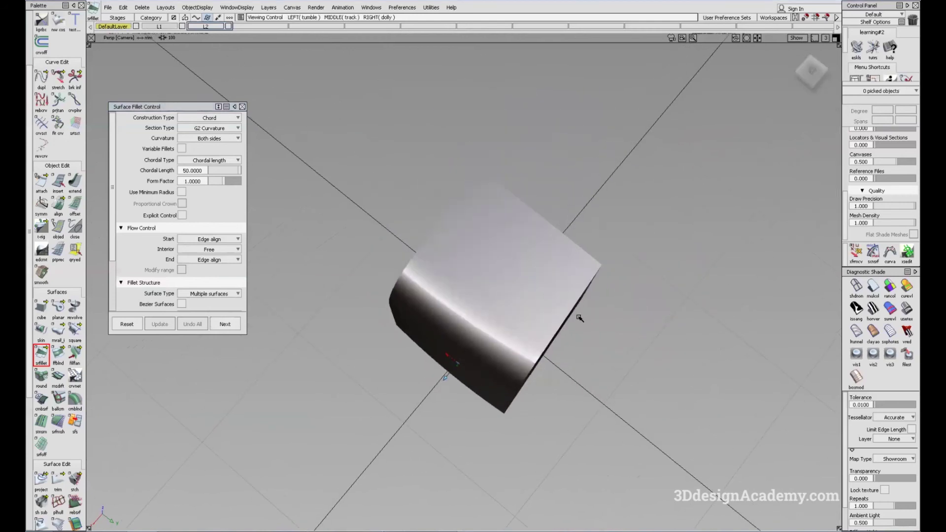
mouse_move(574, 308)
ctrl+shift+mouse_down()
mouse_move(485, 289)
mouse_move(470, 325)
ctrl+shift+mouse_up()
Step: Reselect the fillet, change its section type to G3 Curvature, rebuild it and inspect the highlight
click(471, 327)
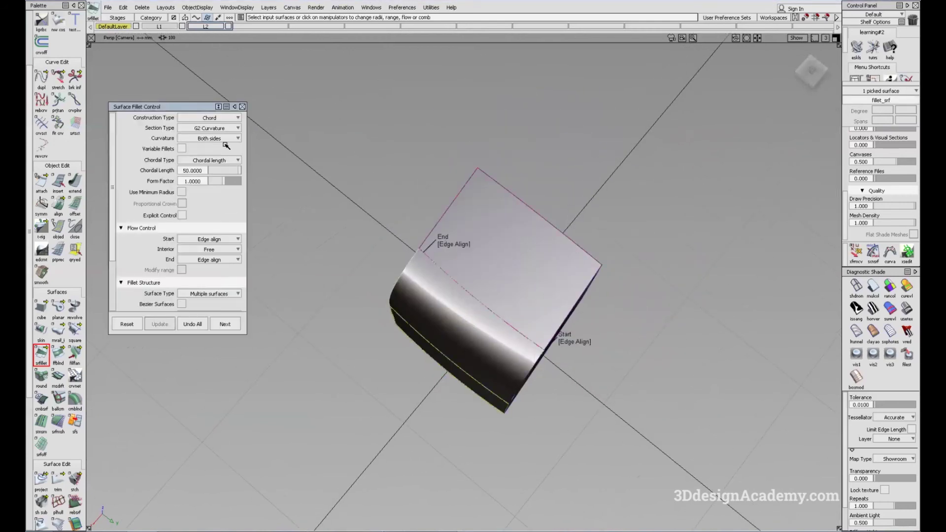
click(224, 128)
click(226, 182)
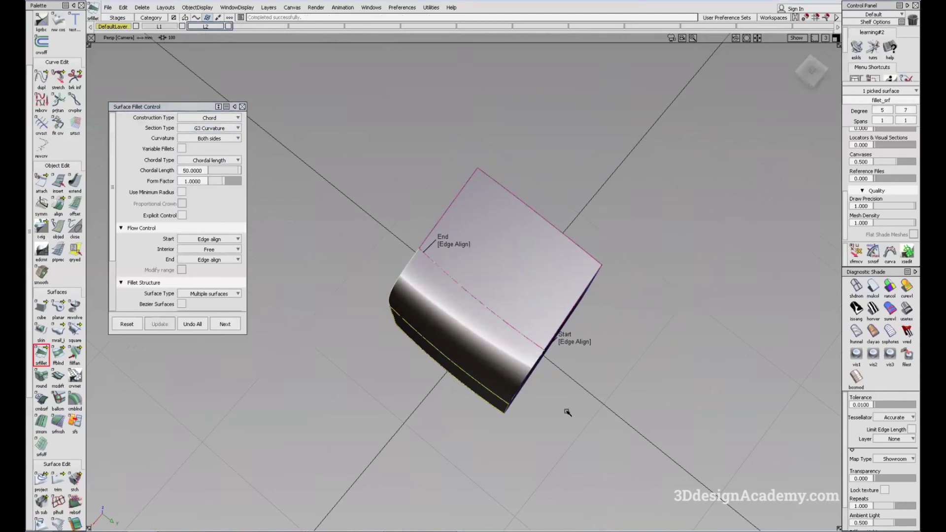
alt+shift+drag(446, 363, 467, 269)
alt+shift+right_drag(467, 269, 456, 269)
alt+shift+drag(456, 270, 560, 323)
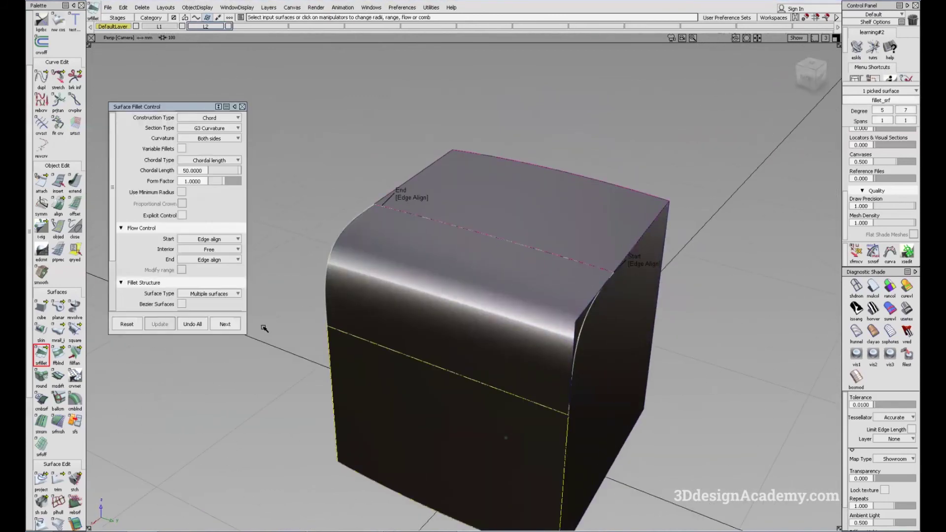
Step: Undo the entire fillet to restore the cube's unrounded edge
click(192, 324)
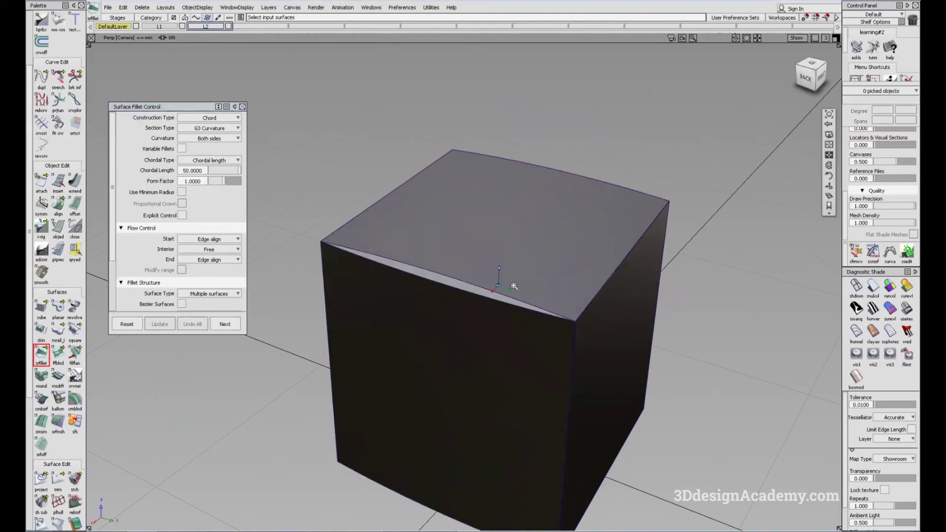
alt+shift+right_drag(513, 281, 438, 258)
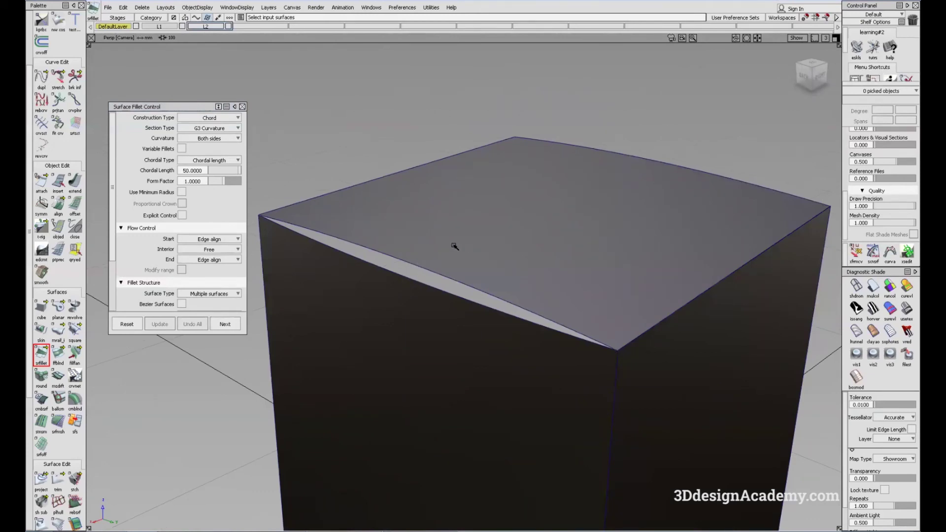
Step: Build the G3 Curvature fillet on the cube's edge with a chordal length of 50 and undo it
alt+shift+drag(413, 338, 380, 327)
key(space)
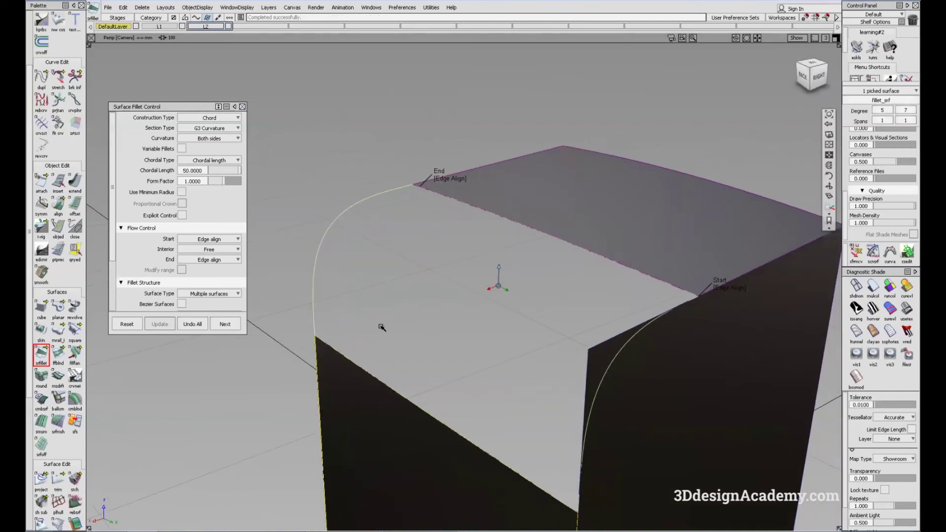
click(192, 324)
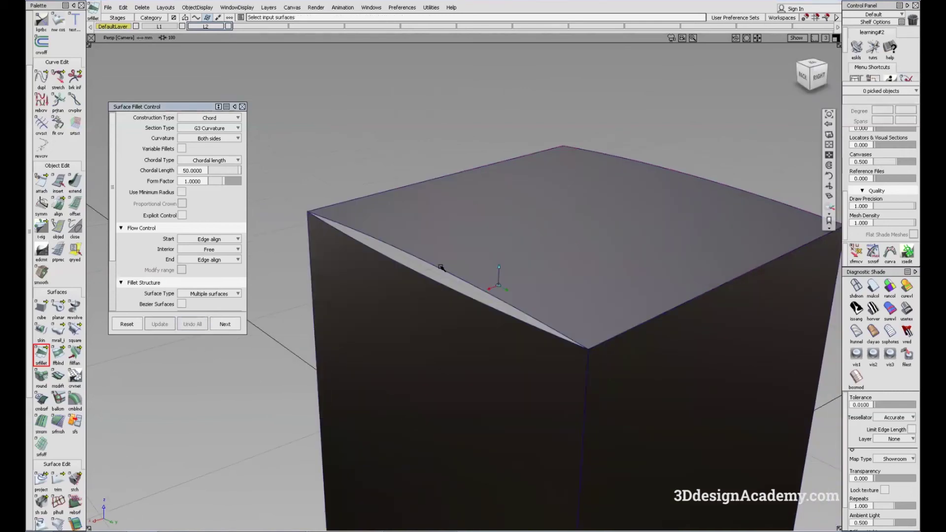
Step: Select the cube's top and adjoining side surfaces and fillet their shared edge with a chordal length of 5
scroll(441, 269, up, 3)
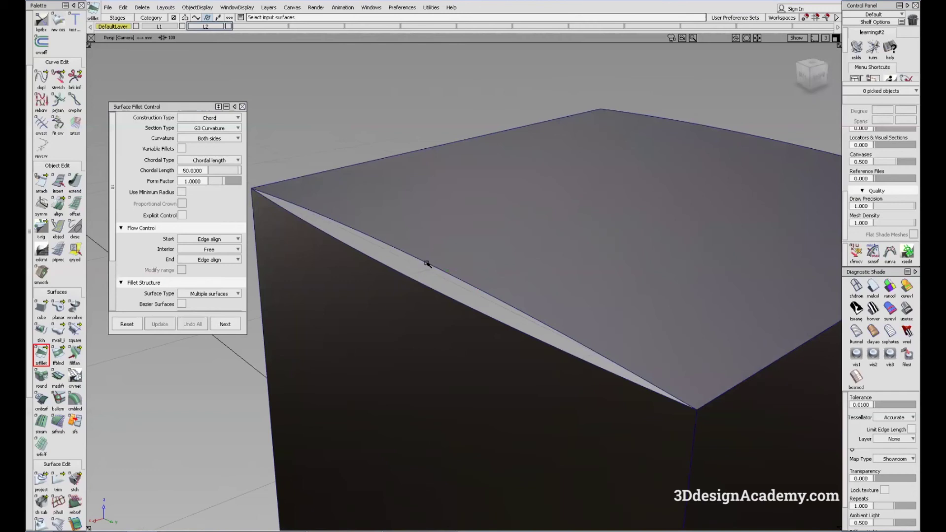
alt+shift+drag(379, 290, 438, 293)
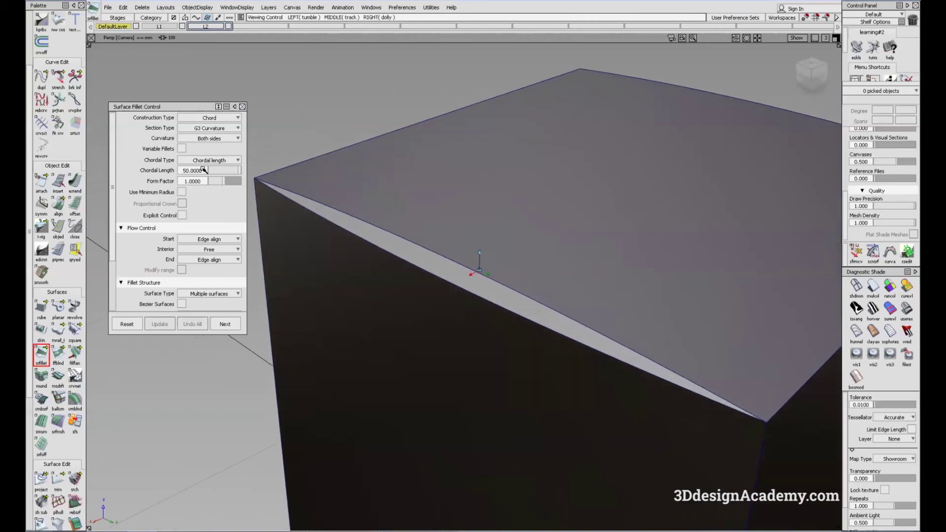
click(522, 252)
click(451, 337)
drag(203, 171, 139, 172)
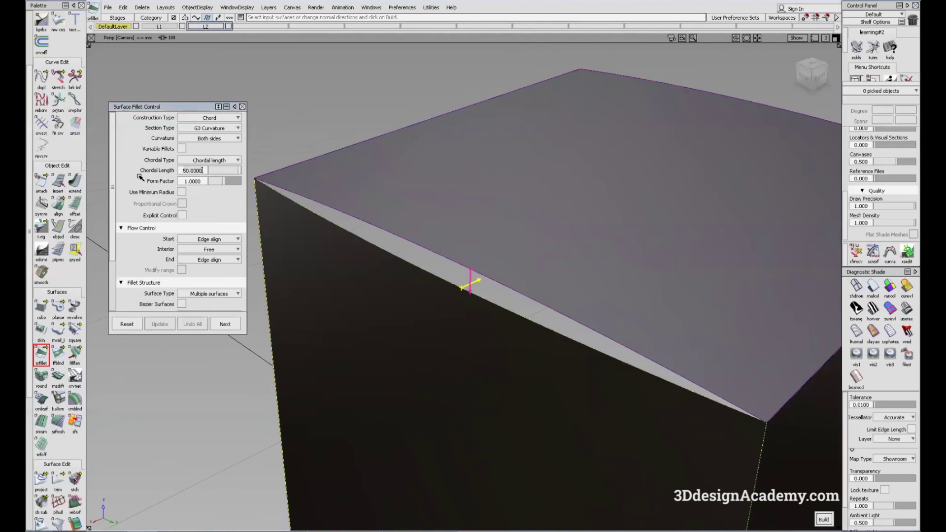
text(5)
key(Return)
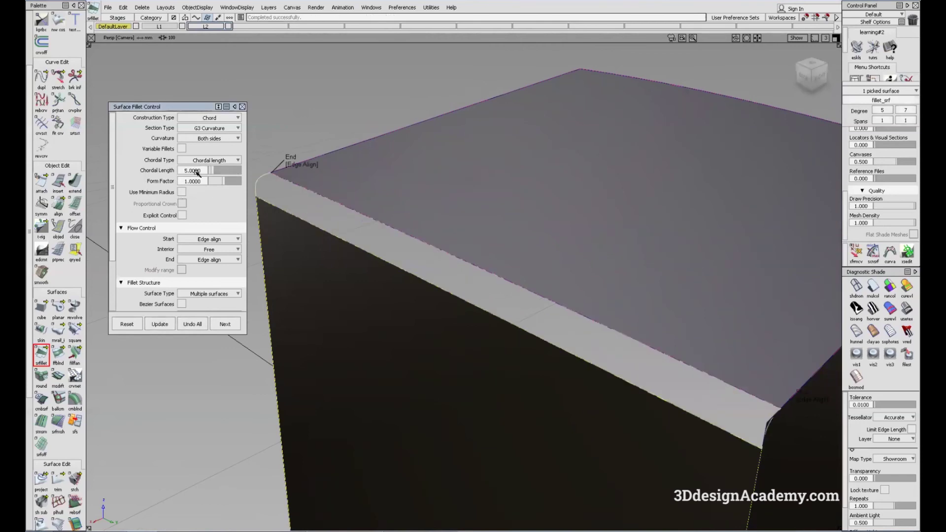
Step: Reduce the fillet's chordal length to 3 and inspect the surface along the edge
double_click(192, 171)
text(3)
key(Return)
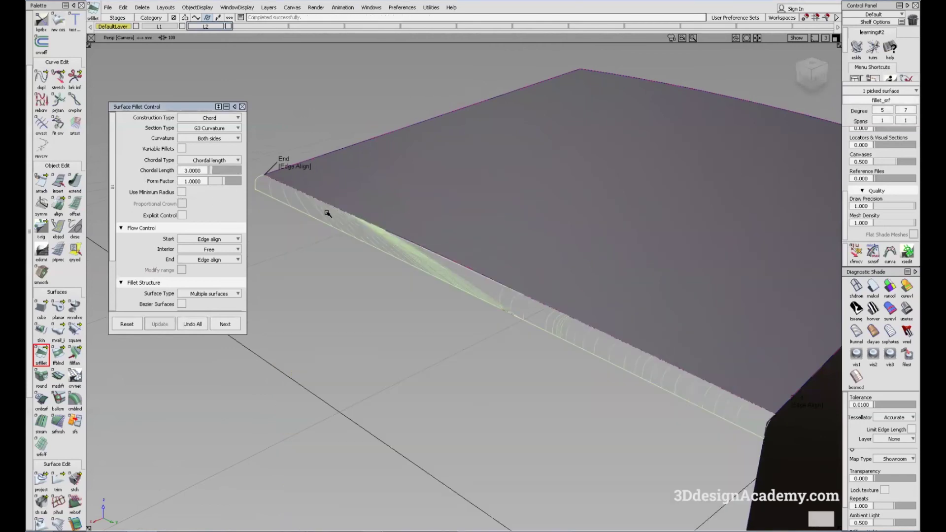
alt+shift+drag(486, 326, 523, 293)
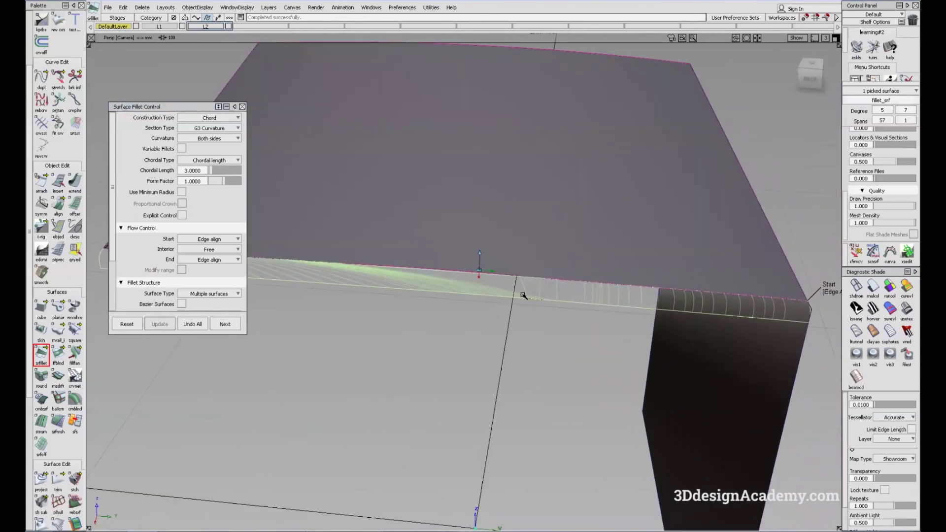
Step: Set the fillet's chordal length to 1 and rebuild it
click(201, 170)
text(1)
key(Return)
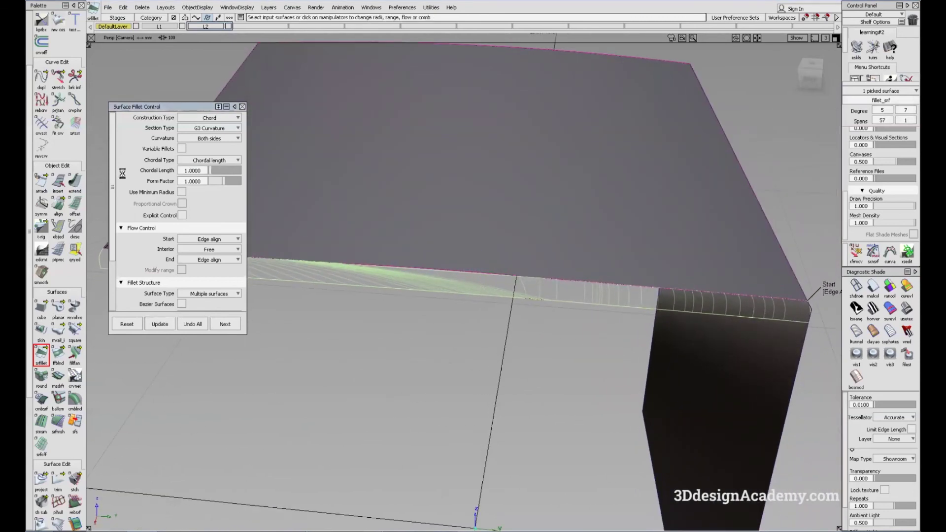
Step: Examine the fillet up close along the edge, around its start and end markers near the cube's corner
alt+shift+drag(300, 266, 620, 352)
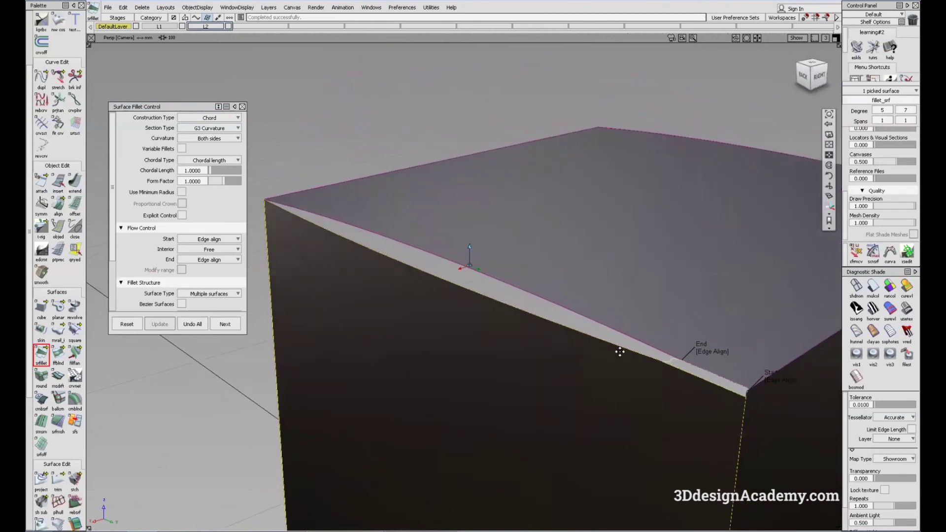
alt+shift+middle_drag(621, 353, 602, 341)
alt+shift+right_drag(624, 339, 640, 361)
alt+shift+drag(640, 361, 617, 316)
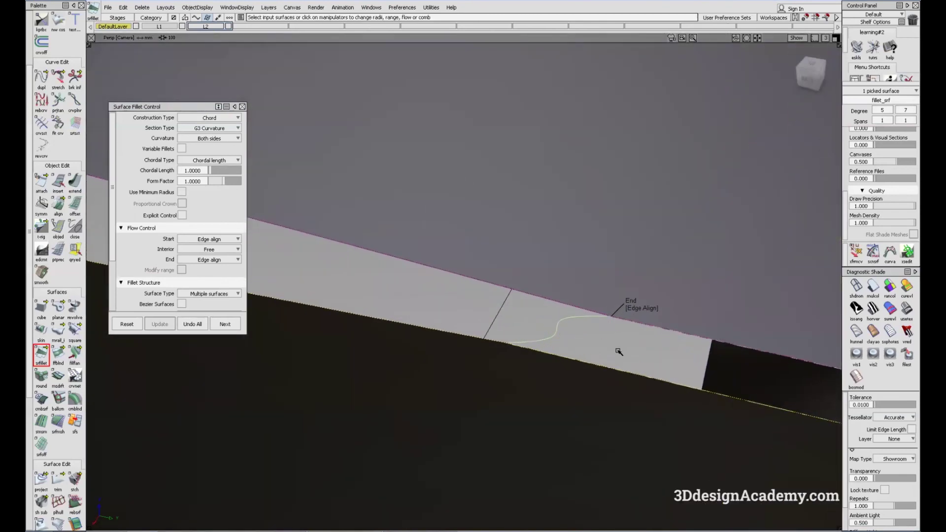
alt+shift+right_drag(619, 335, 405, 249)
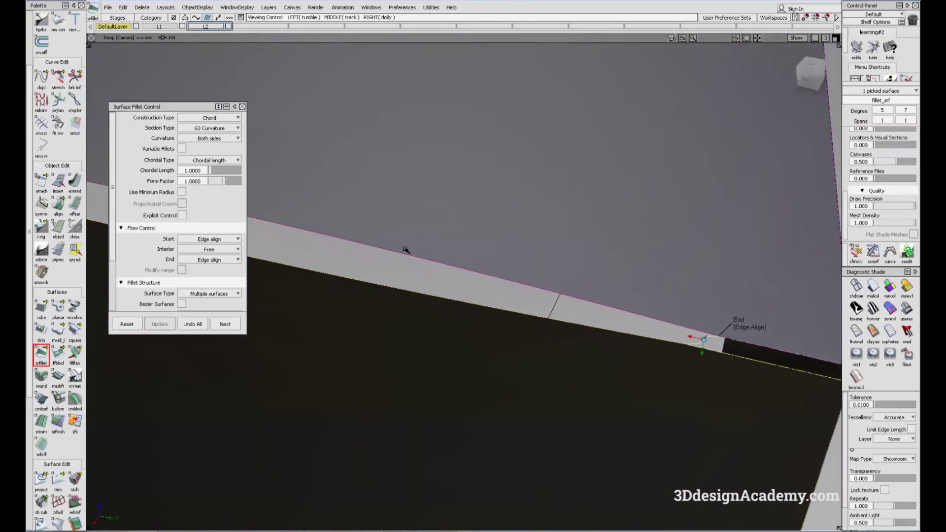
alt+shift+right_drag(383, 281, 621, 329)
alt+shift+drag(621, 330, 612, 266)
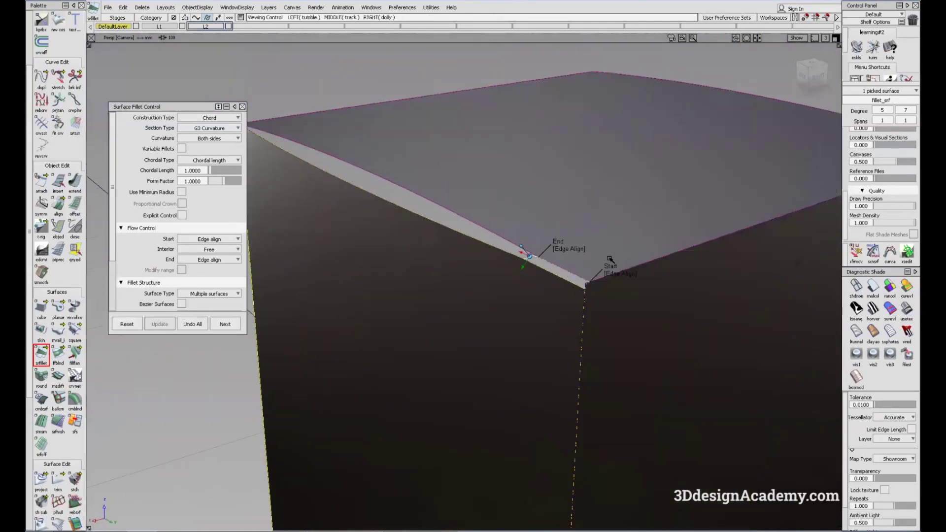
alt+shift+drag(322, 183, 441, 264)
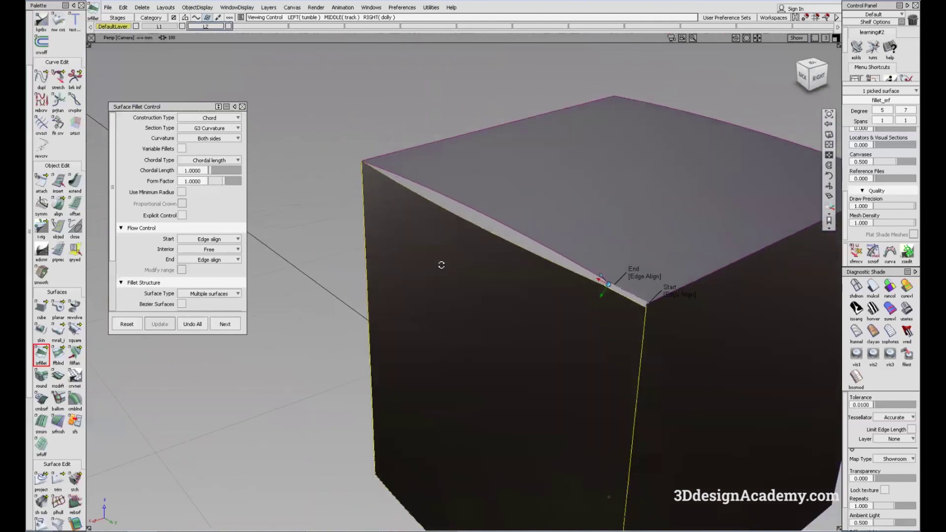
Step: Undo the whole fillet on the cube's edge
click(190, 324)
alt+shift+drag(500, 369, 535, 367)
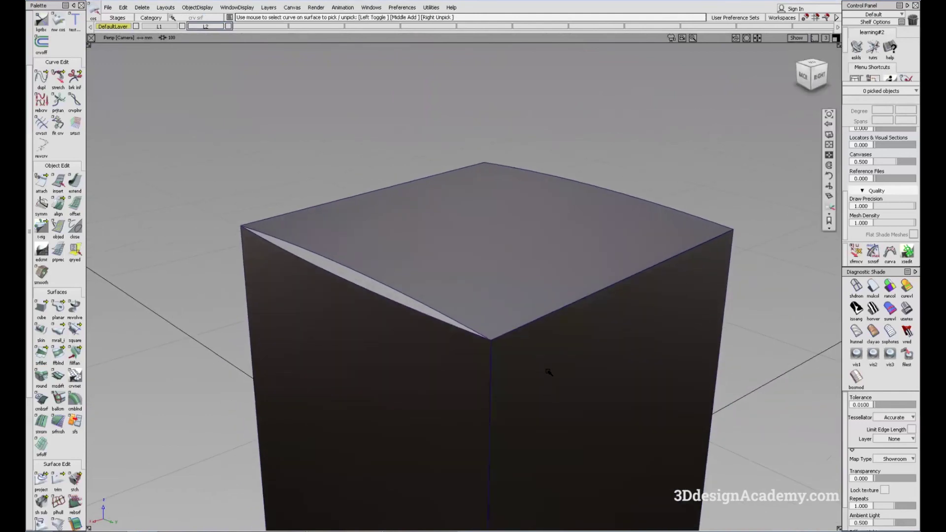